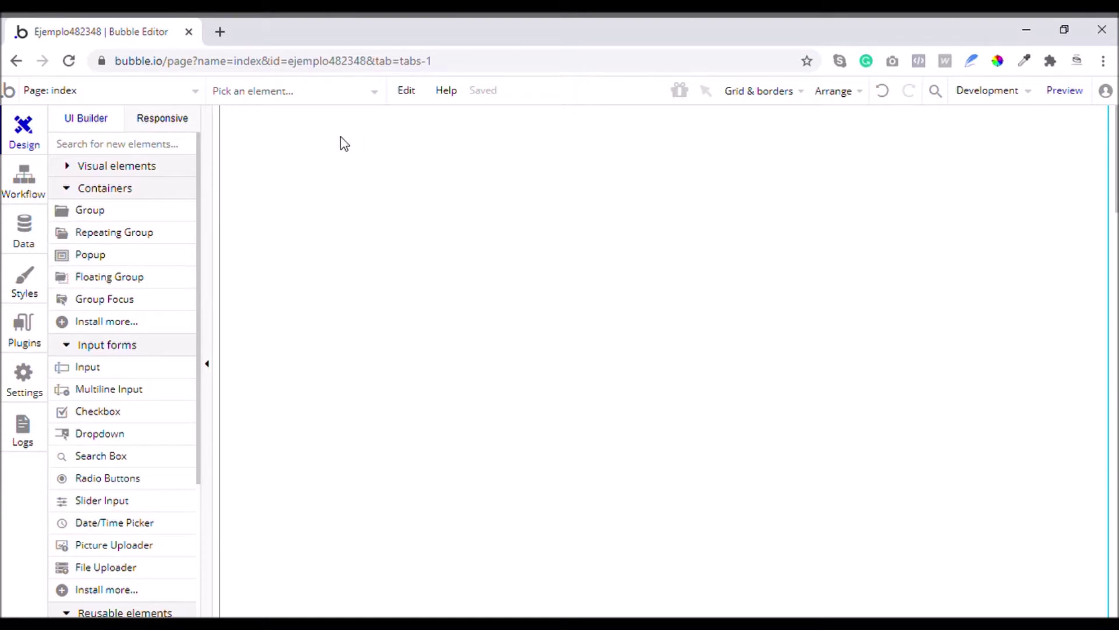
Open the Data types view to see the built-in User type and its fields
left_click(24, 238)
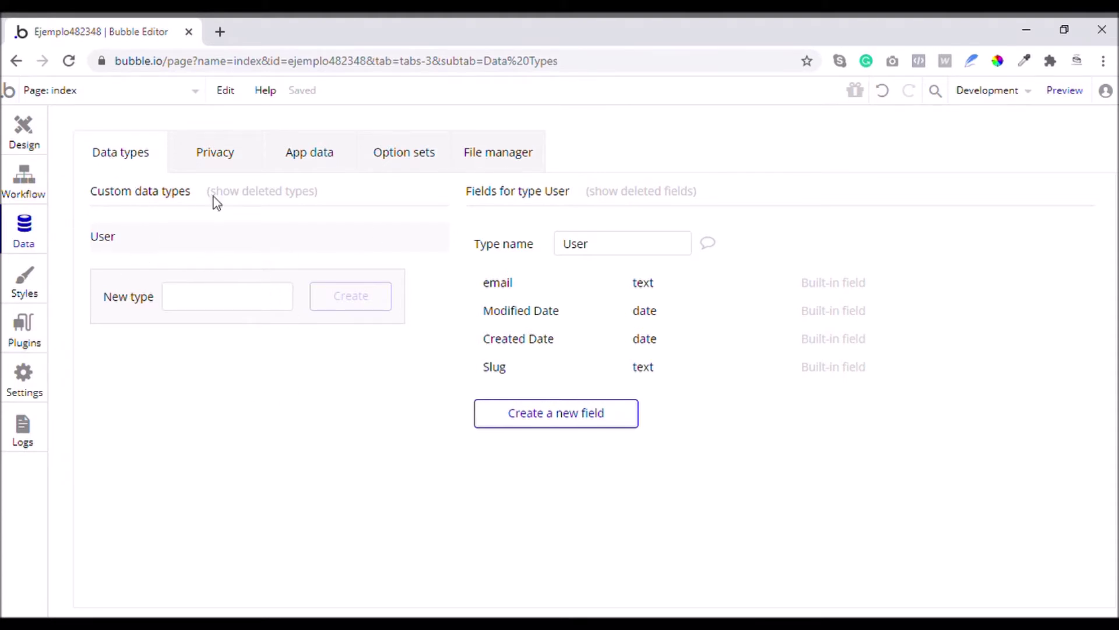
Create the Productos and Tiendas data types, then select User in the list
left_click(249, 295)
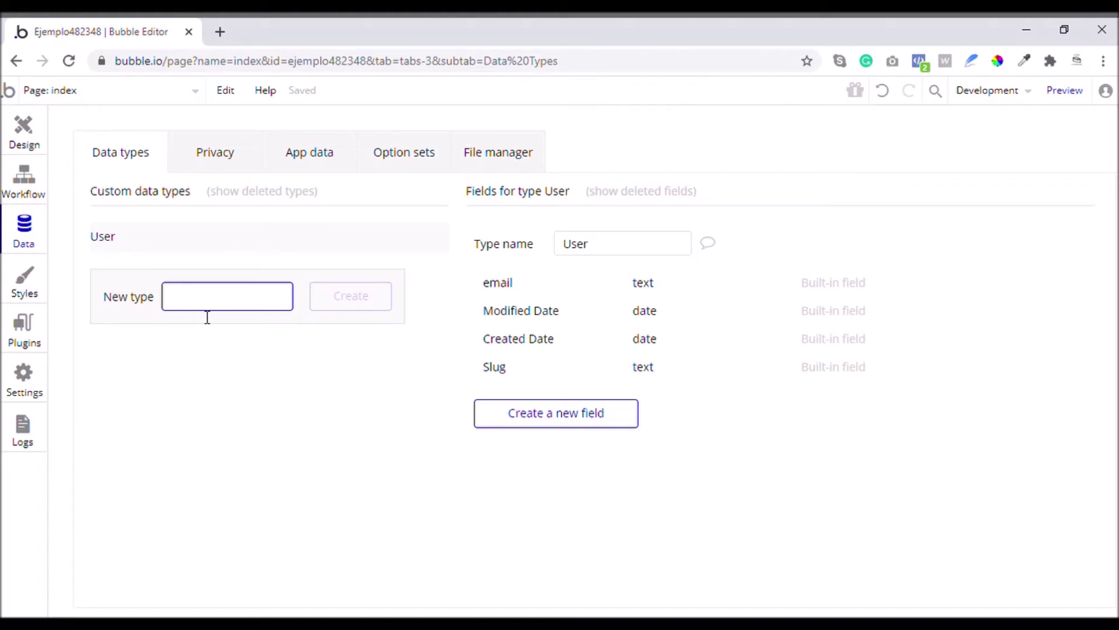
type("Productos")
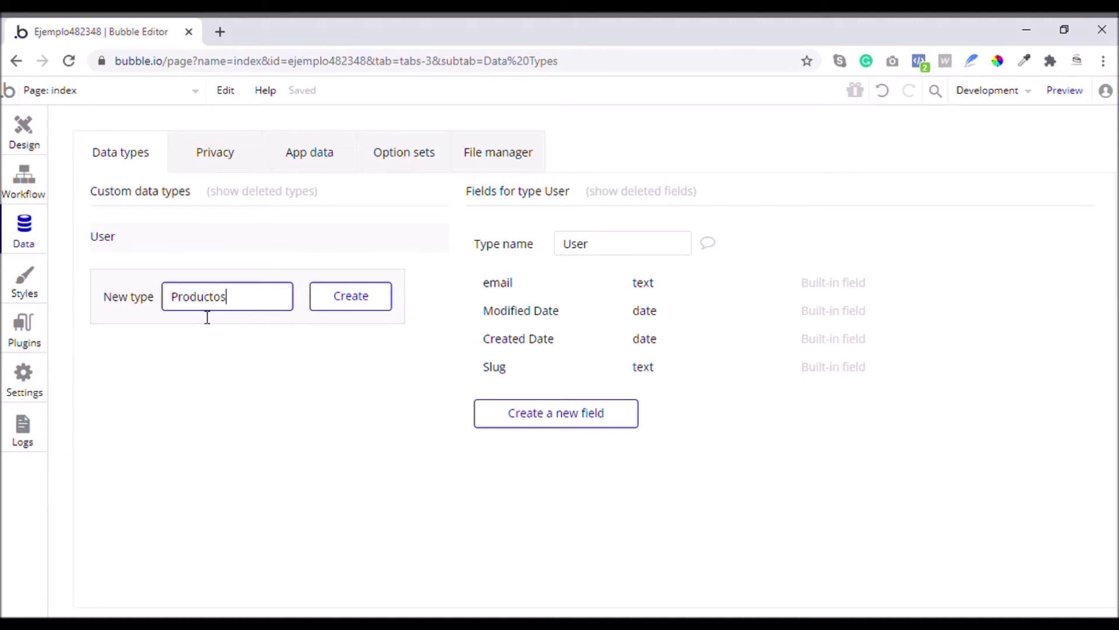
left_click(340, 307)
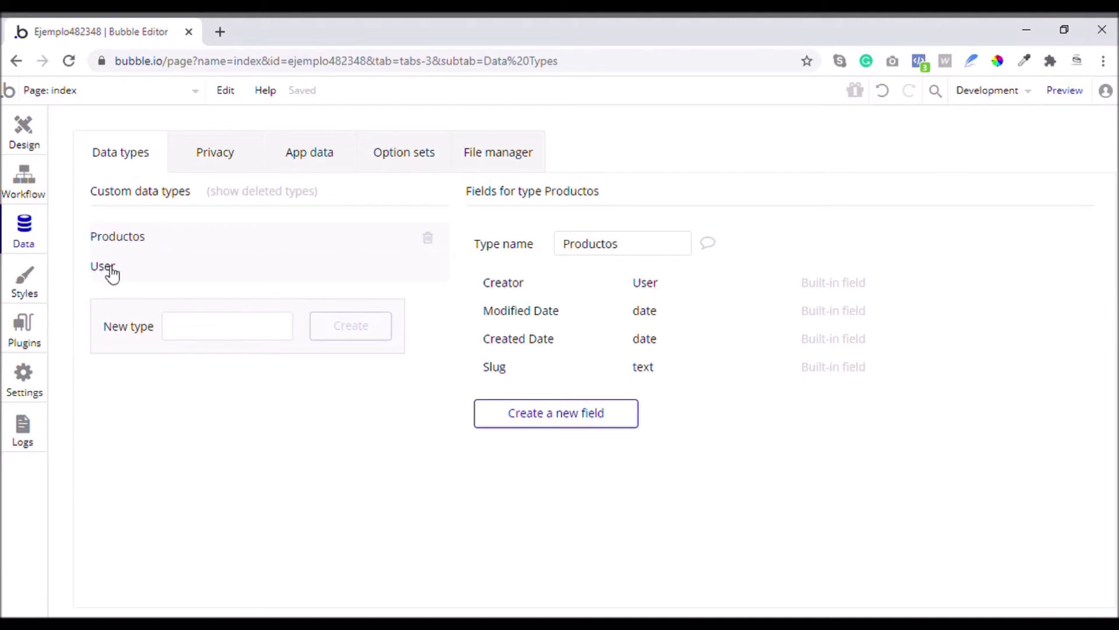
left_click(188, 337)
type("Tiendas")
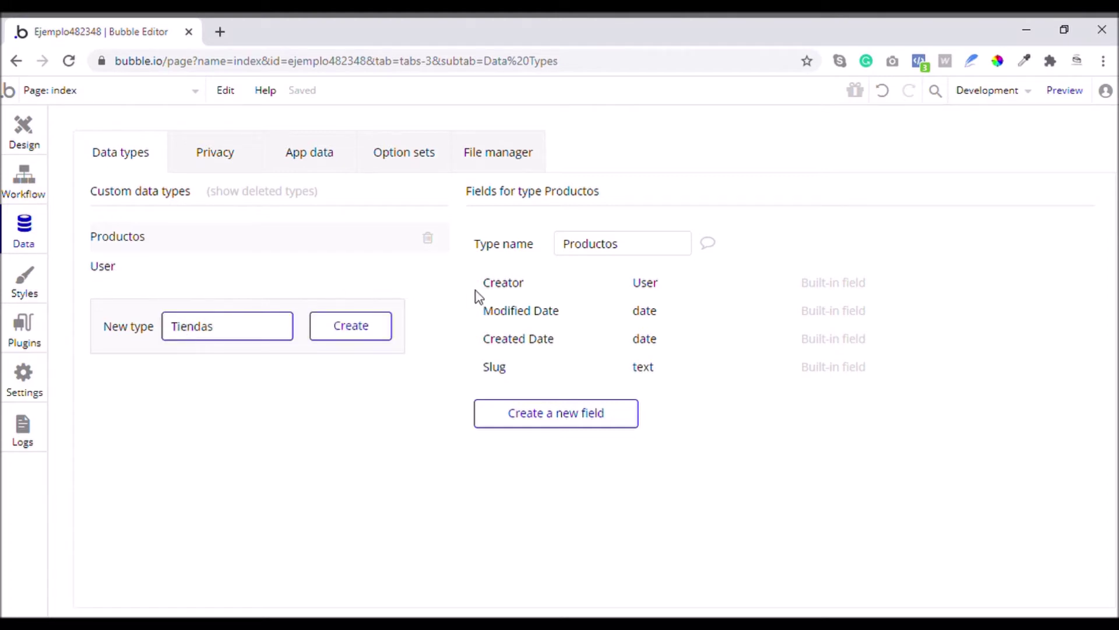
left_click(384, 347)
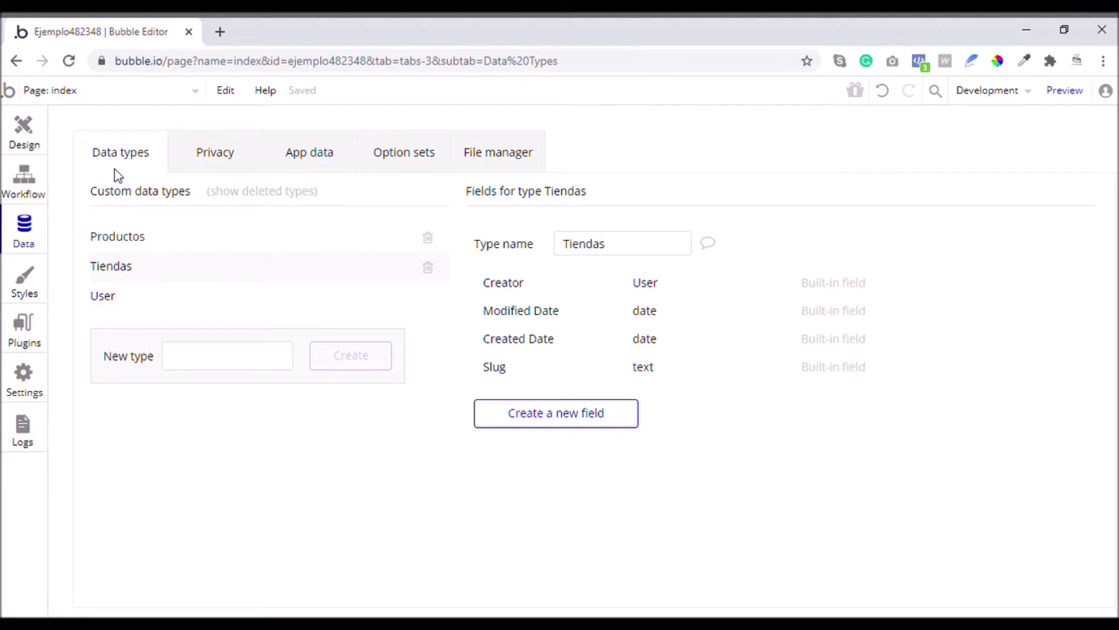
left_click(111, 301)
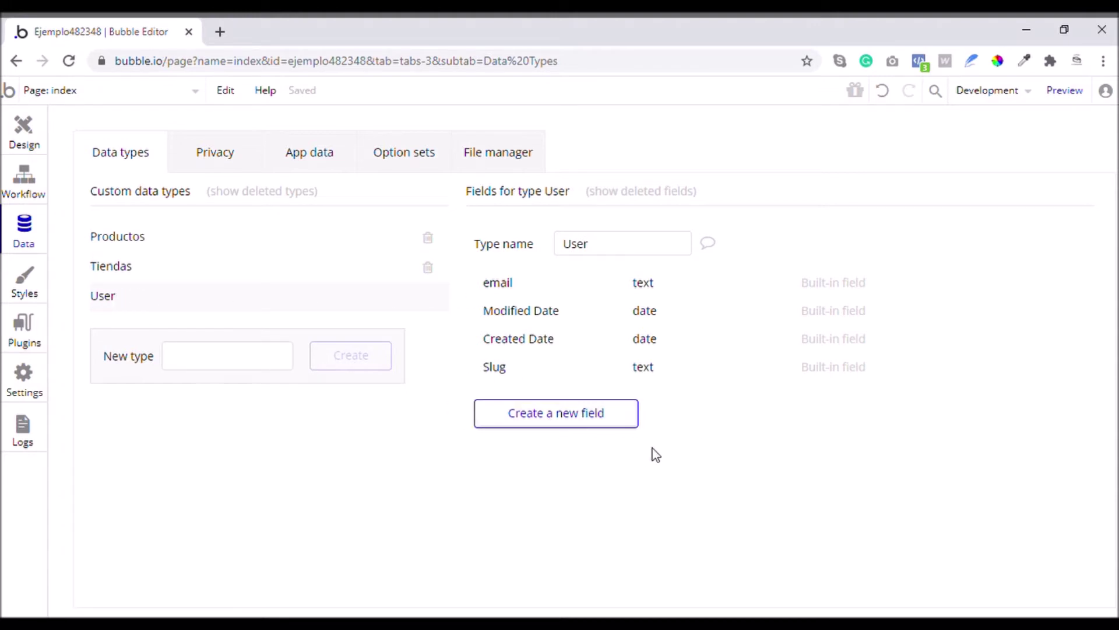
Add a Nombre text field to the User type
left_click(561, 427)
type("Nombre")
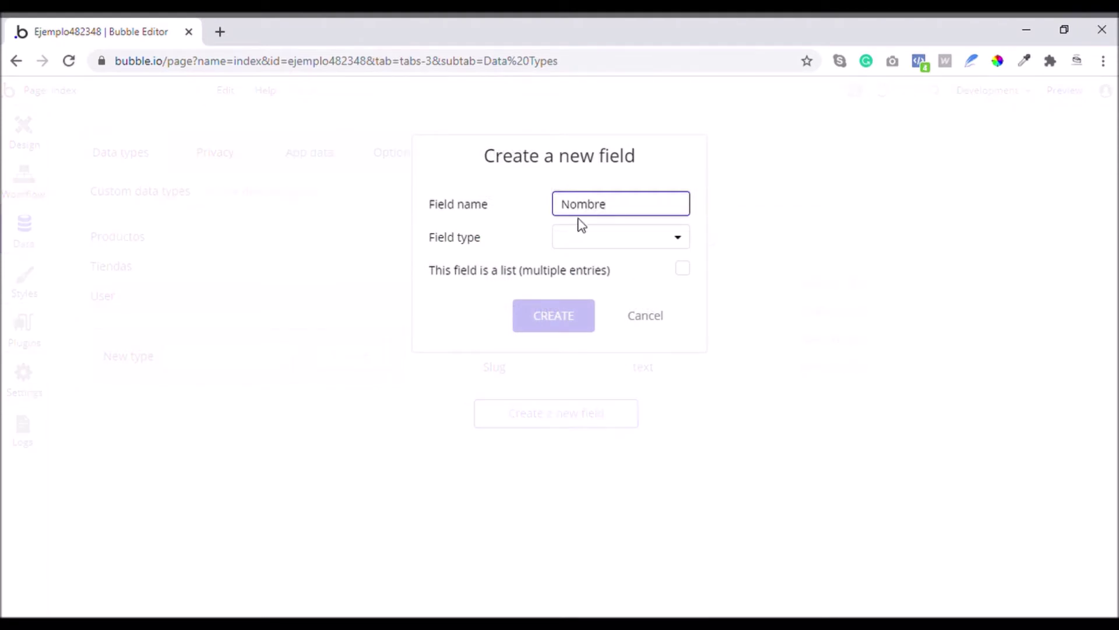
left_click(581, 236)
left_click(579, 268)
left_click(553, 315)
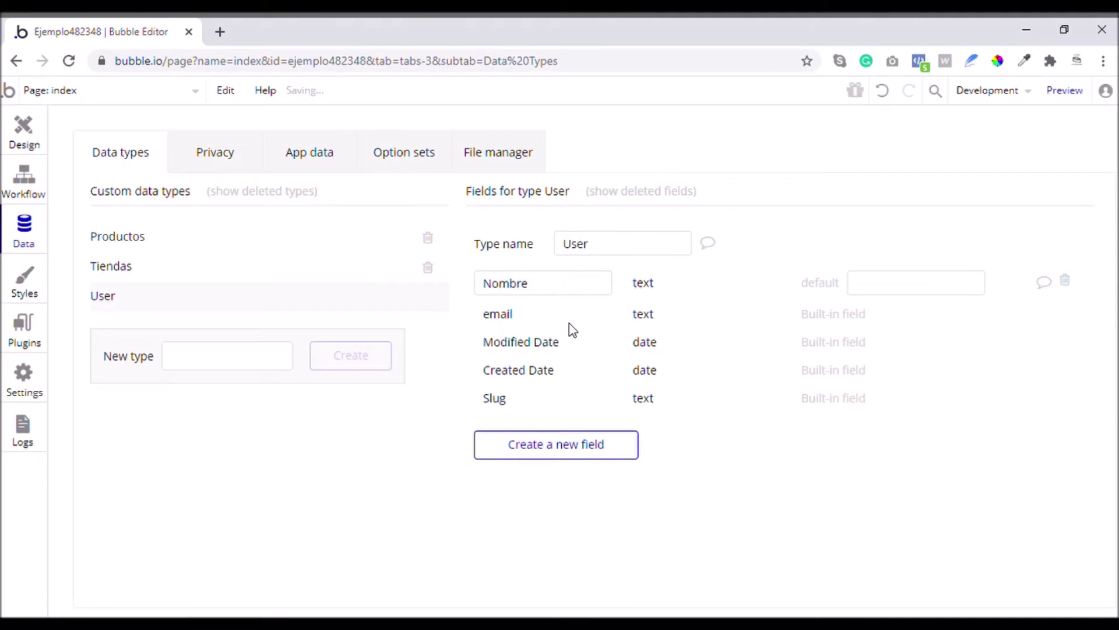
Add an Apellido text field to the User type
left_click(562, 449)
type("Apellido")
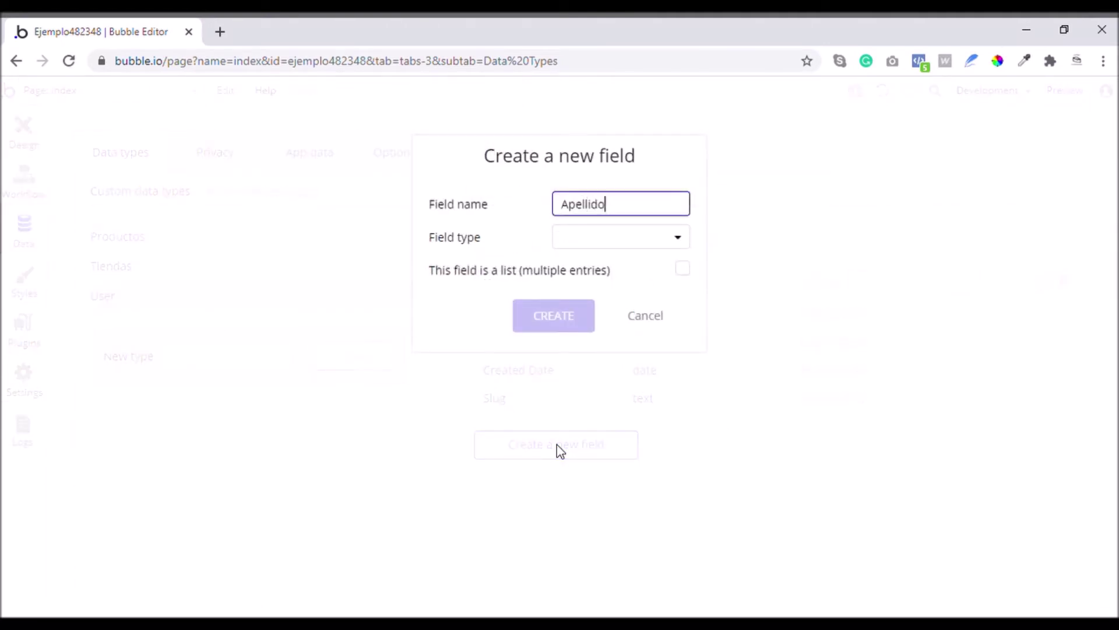
left_click(621, 240)
left_click(597, 264)
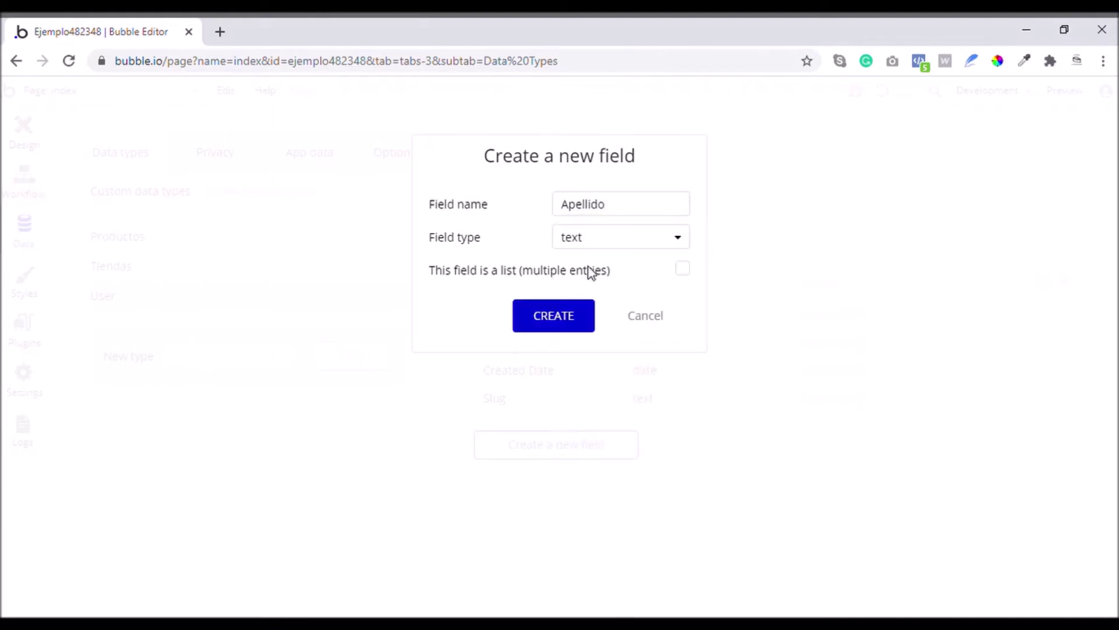
left_click(561, 320)
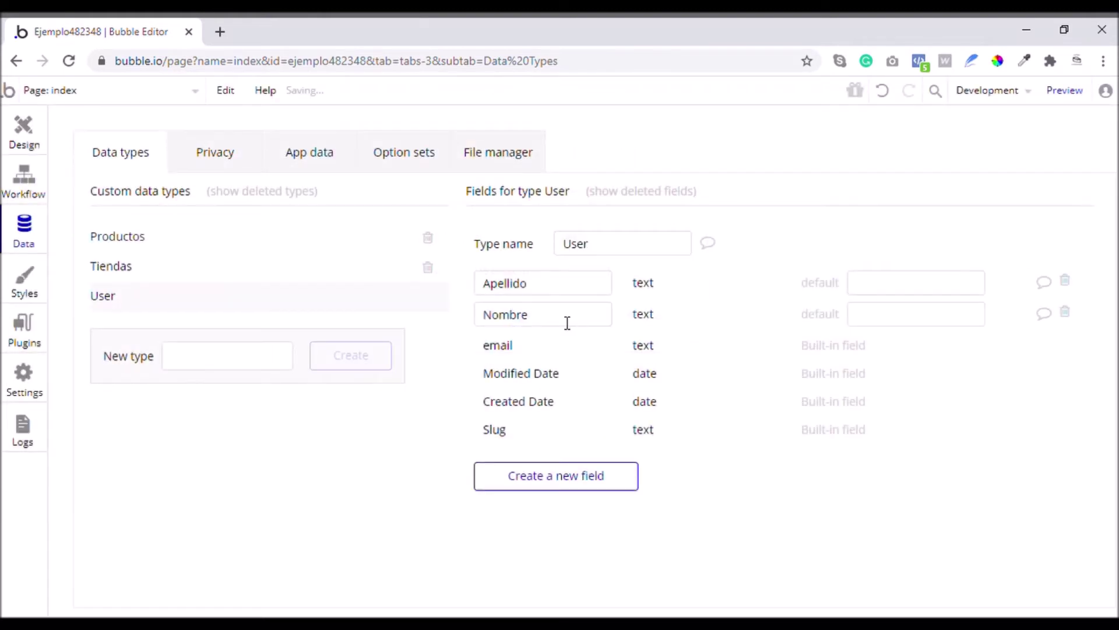
left_click(564, 488)
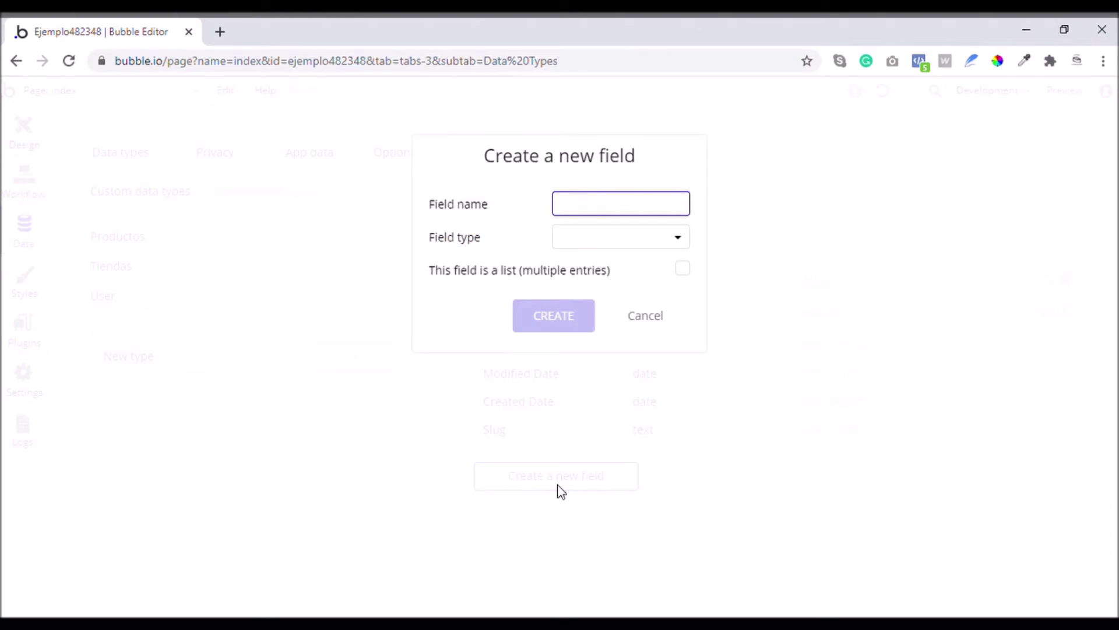
Create the Edad field on User as a number
type("Edad")
left_click(598, 248)
left_click(580, 290)
left_click(576, 324)
Give the Tiendas type a Nombre text field
left_click(142, 272)
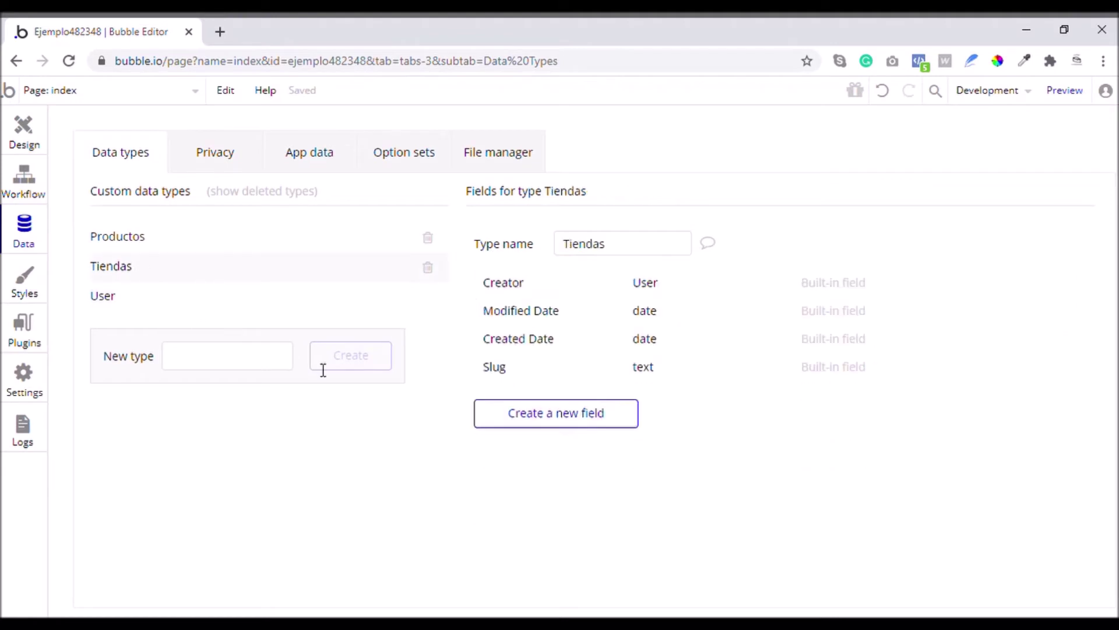
left_click(517, 415)
type("Nombre")
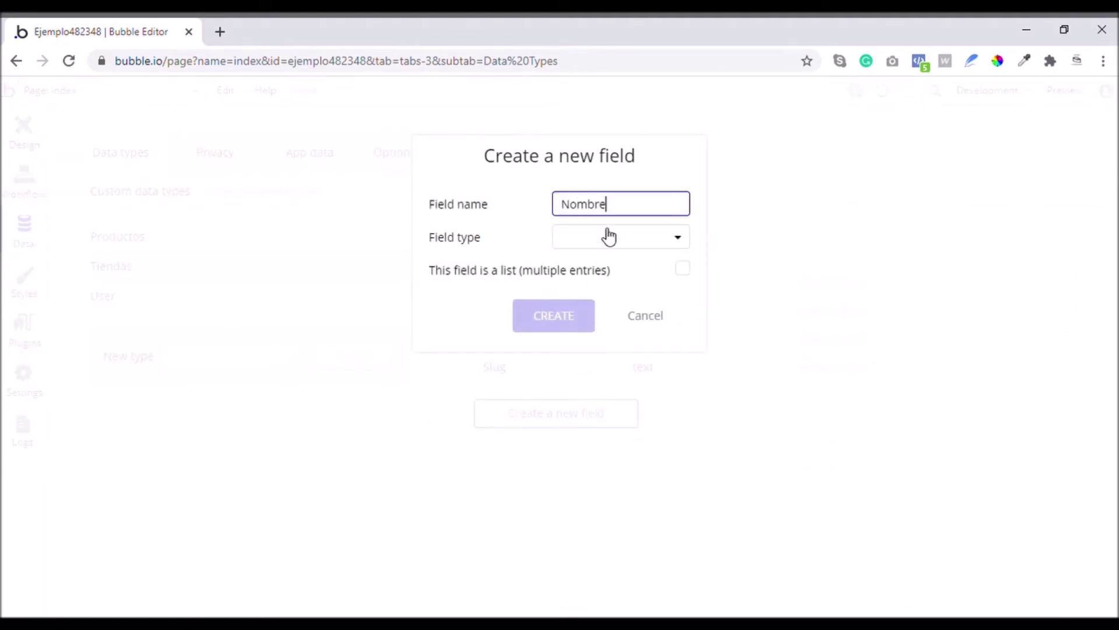
left_click(610, 236)
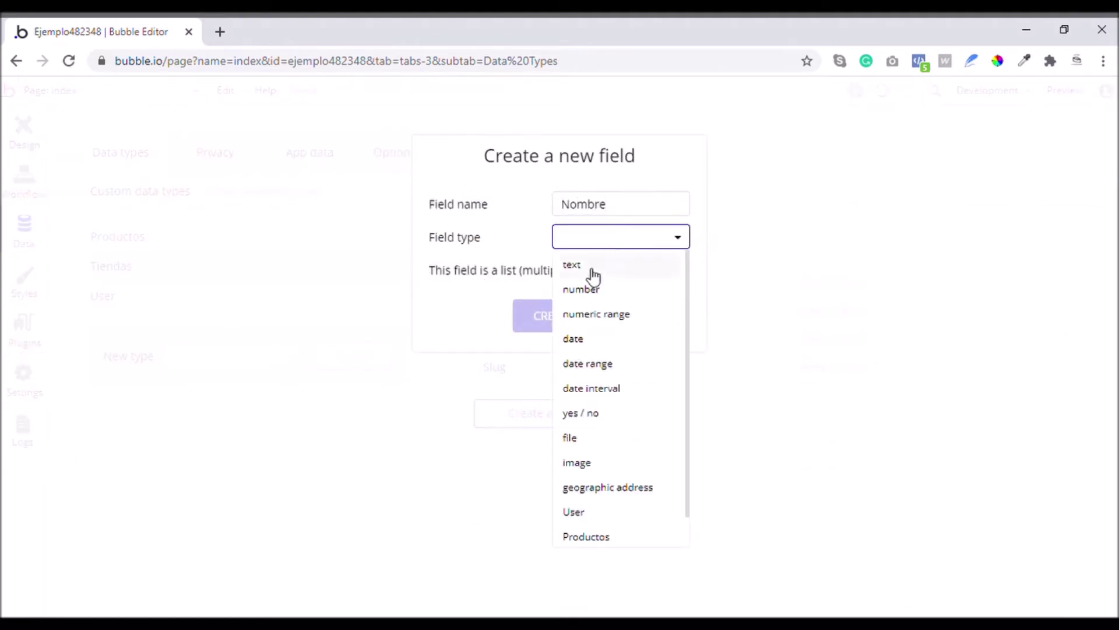
left_click(596, 265)
left_click(580, 315)
Add a Dirección geographic address field to Tiendas
left_click(570, 444)
type("Dirección")
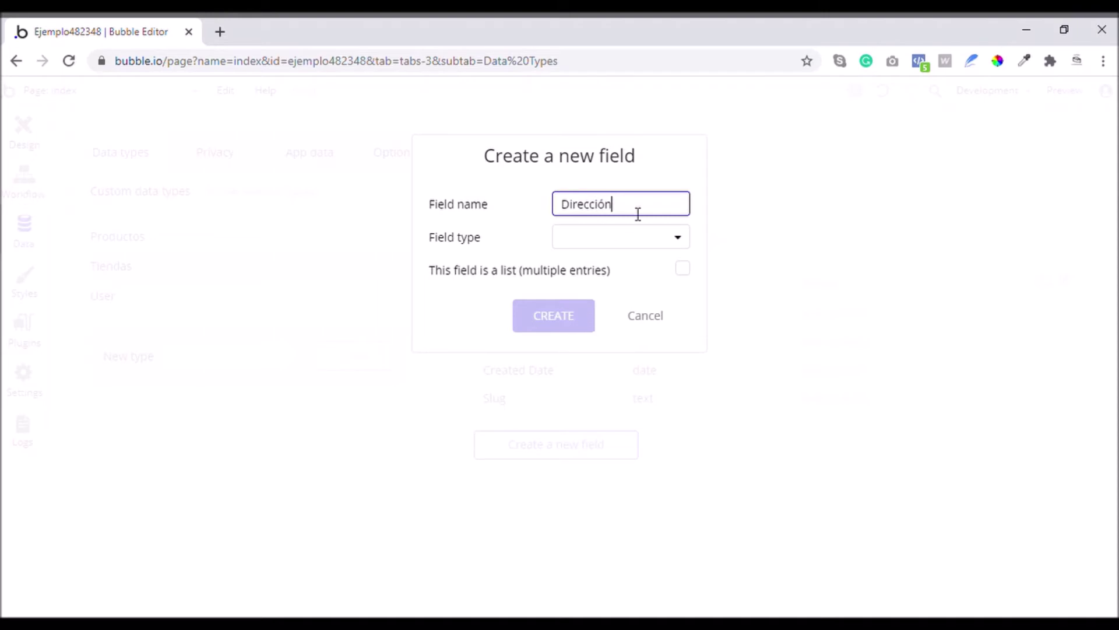
left_click(616, 236)
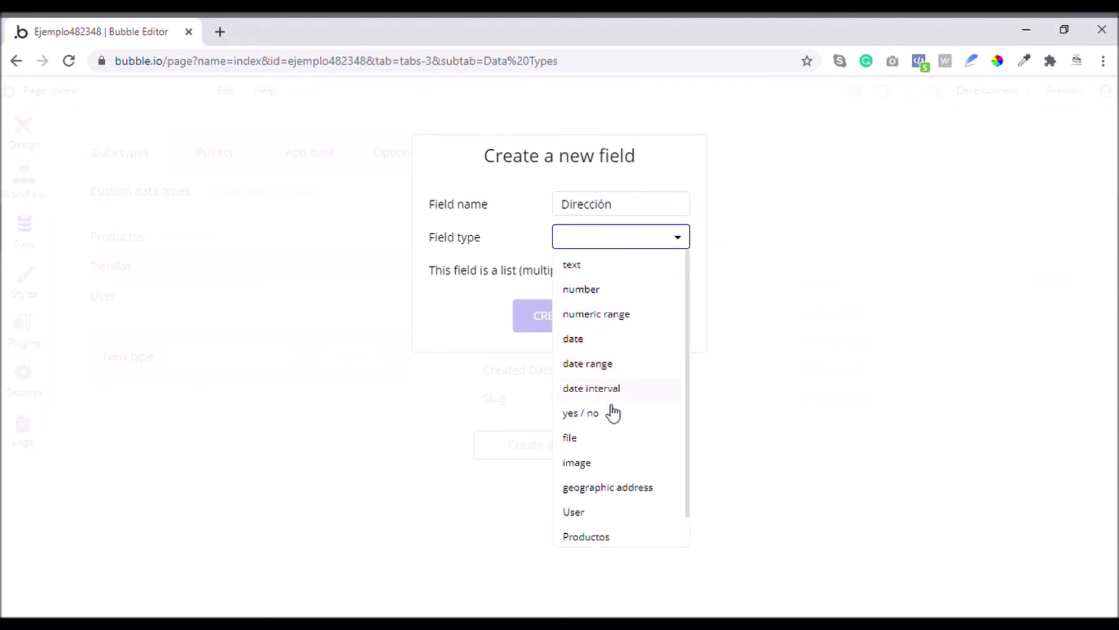
left_click(620, 489)
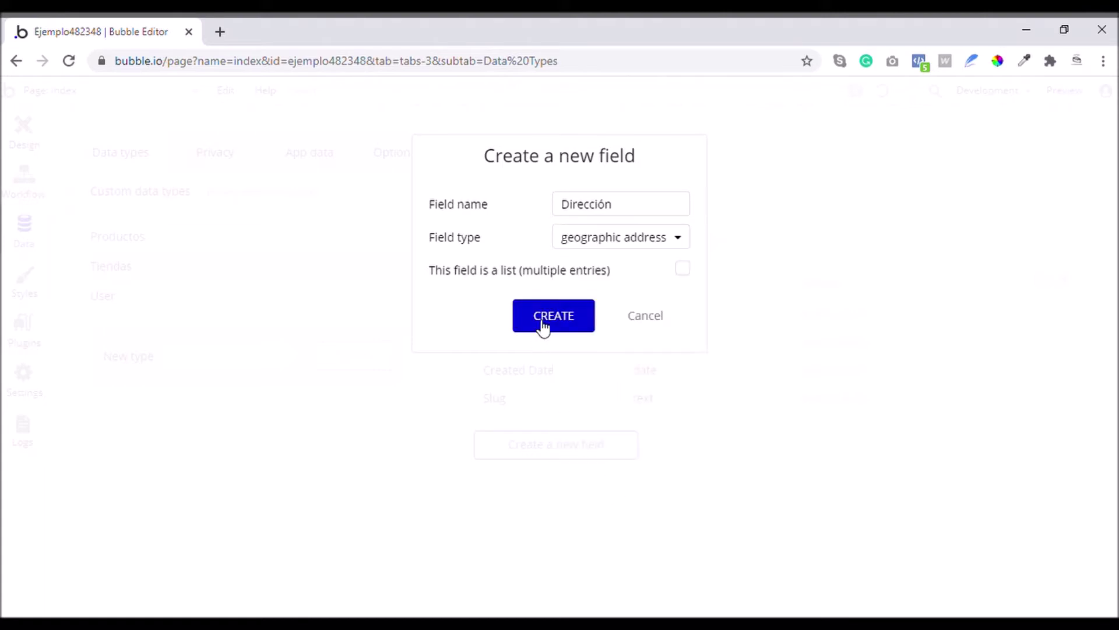
left_click(548, 317)
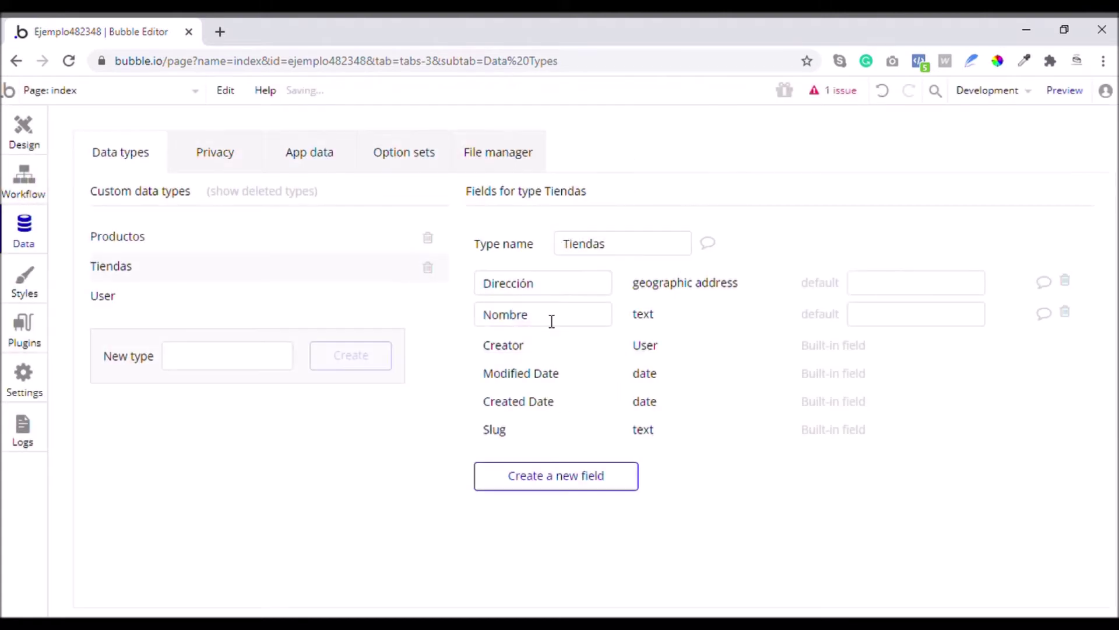
Add a Dueño field of type User to Tiendas
left_click(565, 476)
type("Dueño")
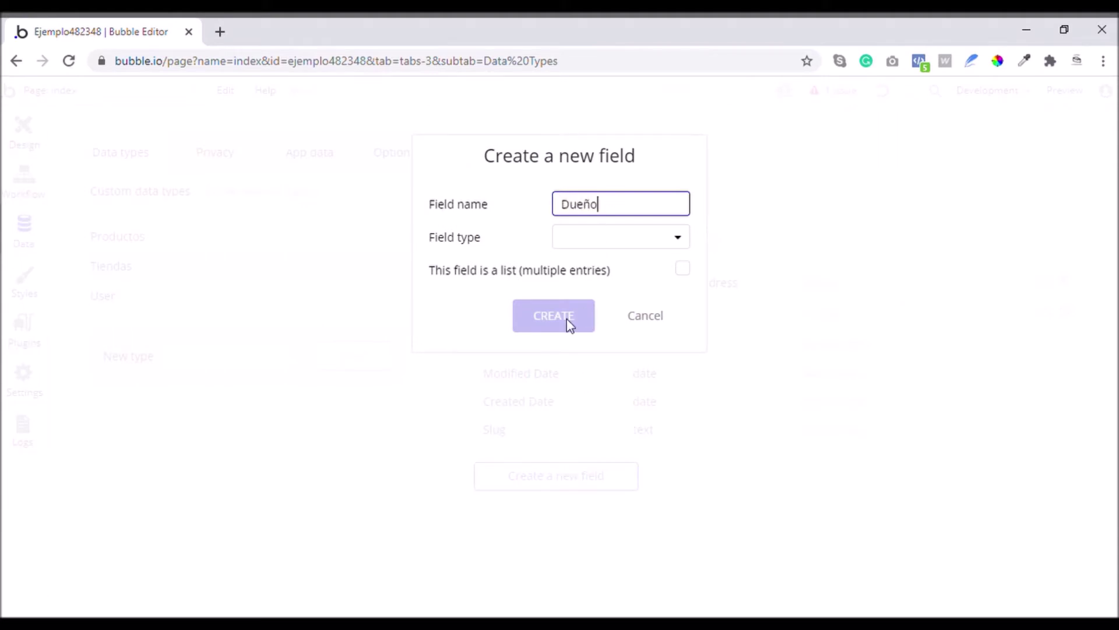
left_click(589, 243)
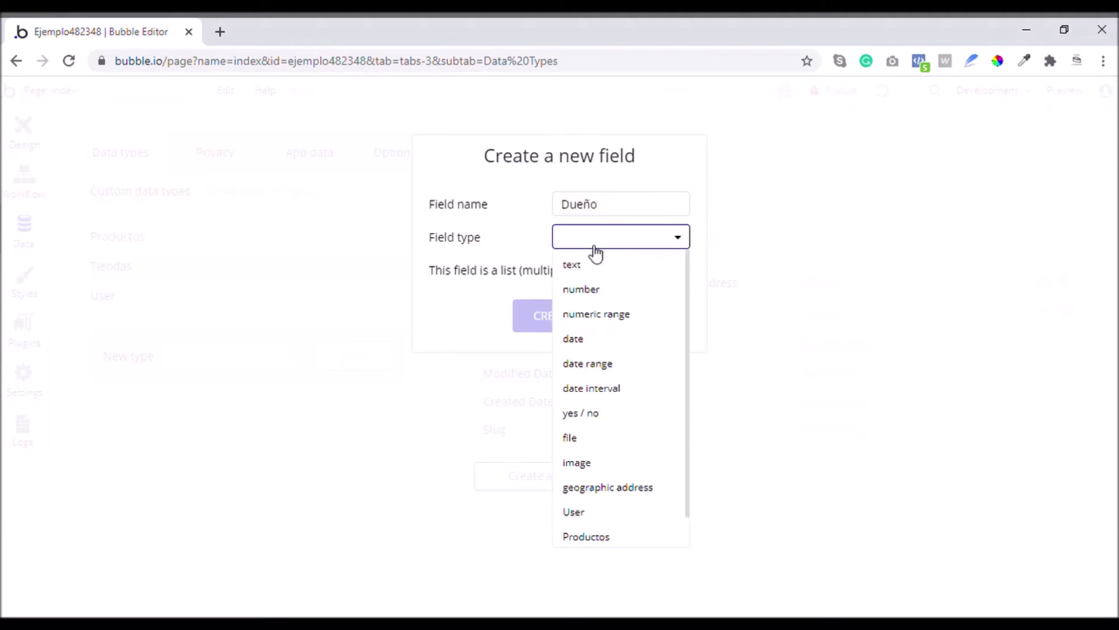
left_click(583, 512)
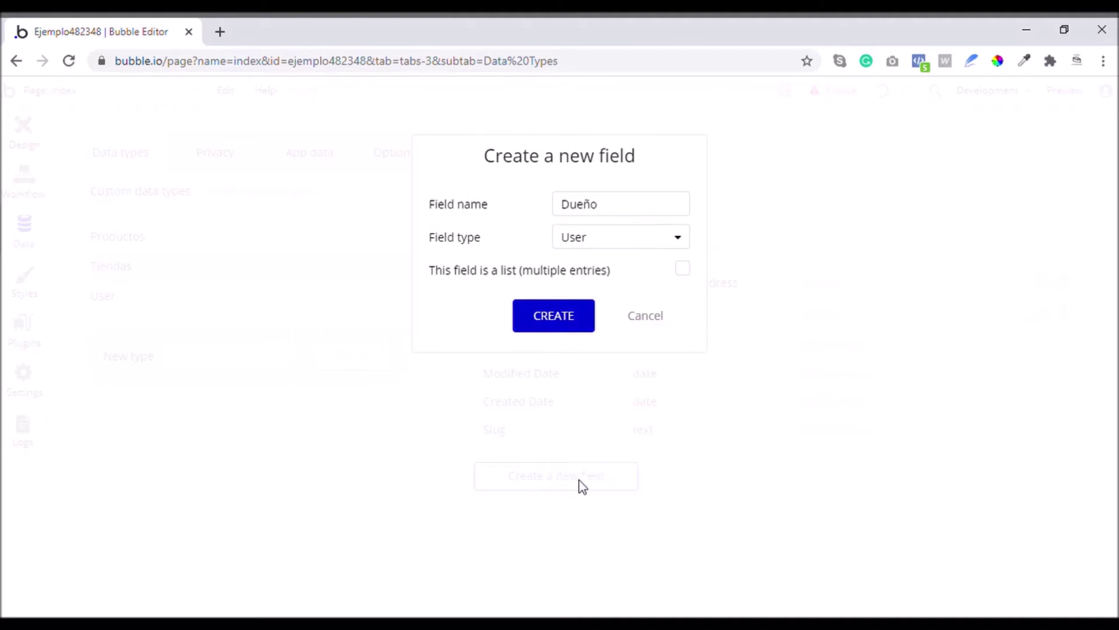
left_click(560, 324)
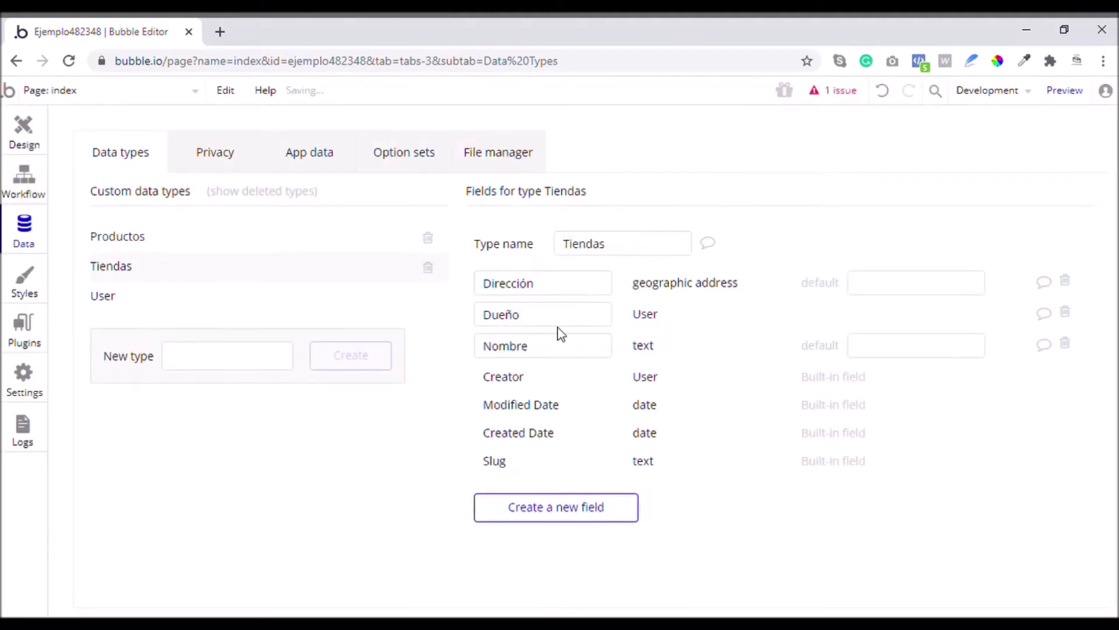
Give the Productos type a Nombre text field
left_click(140, 240)
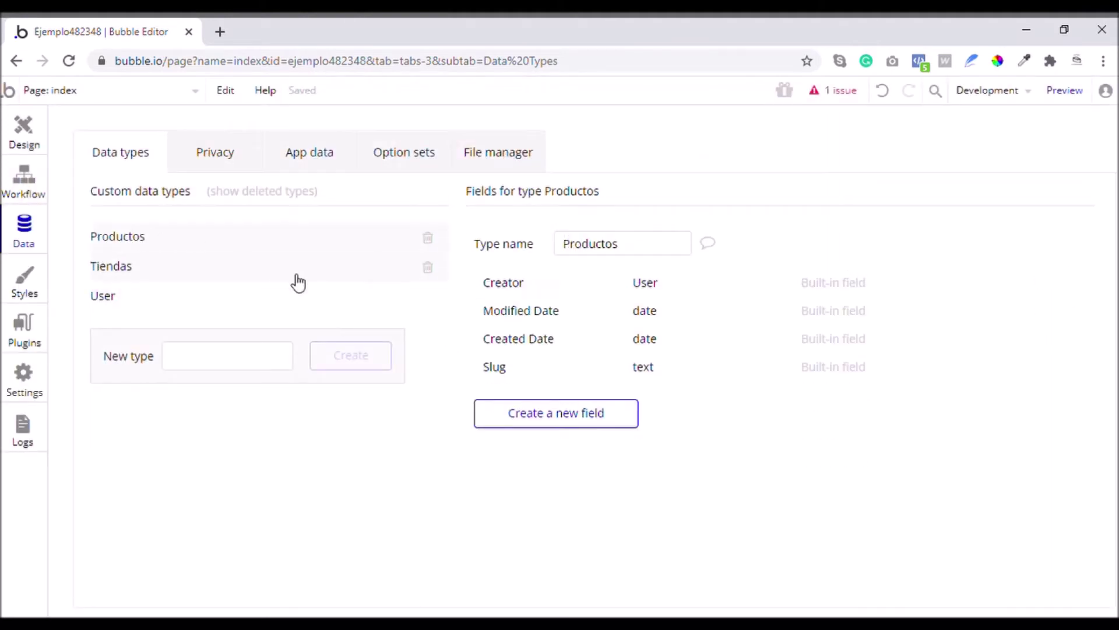
left_click(538, 424)
type("Nombre")
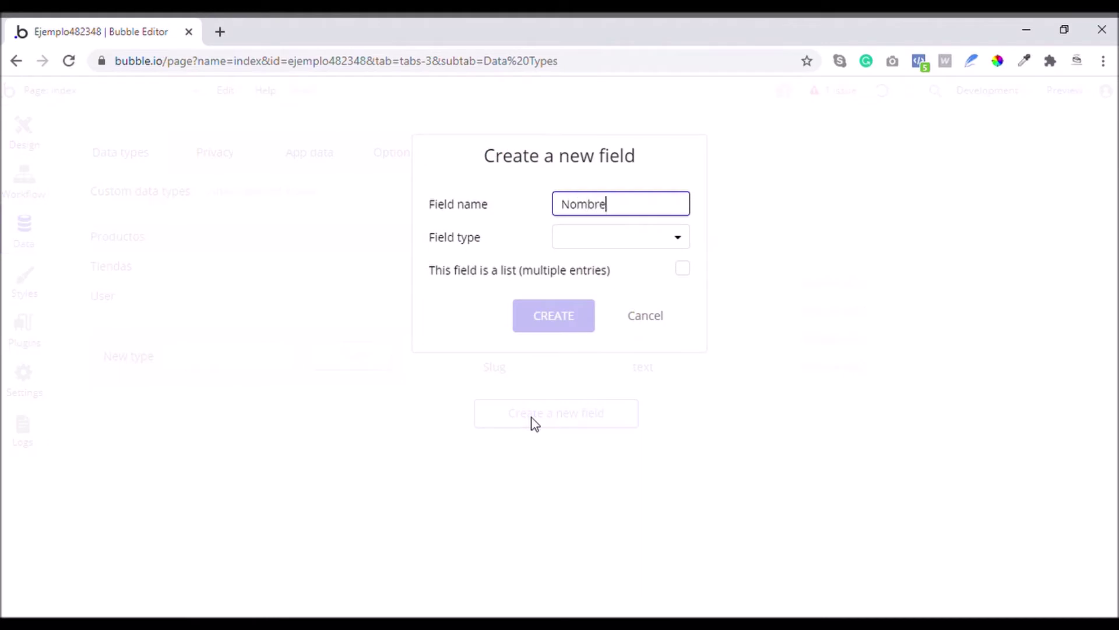
left_click(651, 239)
left_click(606, 264)
left_click(570, 315)
Add Precio and Precio en promoción number fields to Productos
left_click(555, 459)
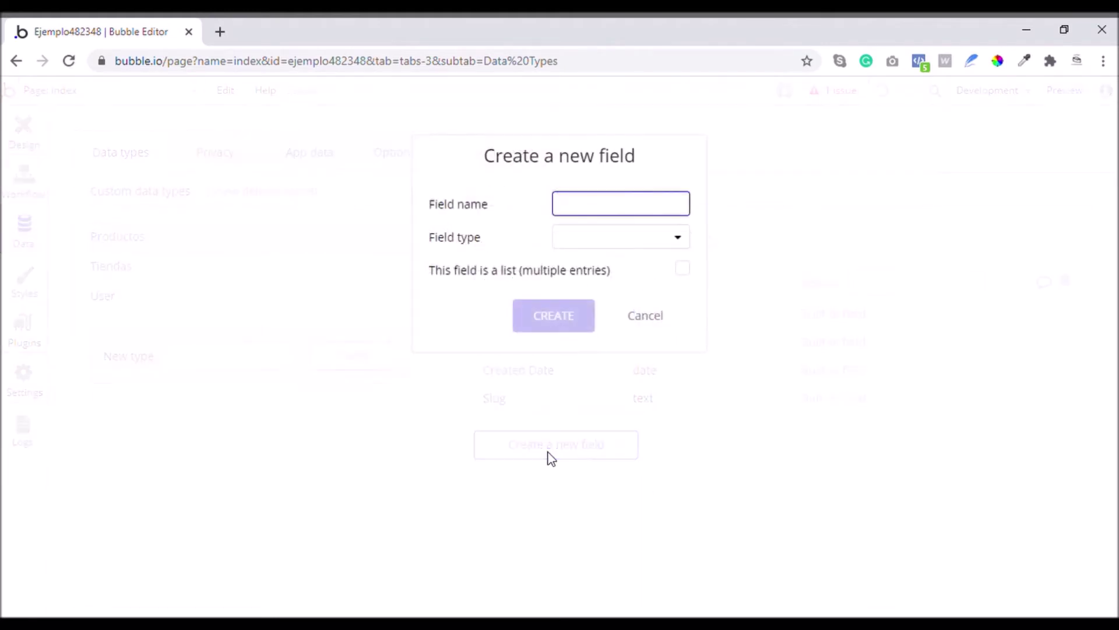
type("Precio")
left_click(625, 244)
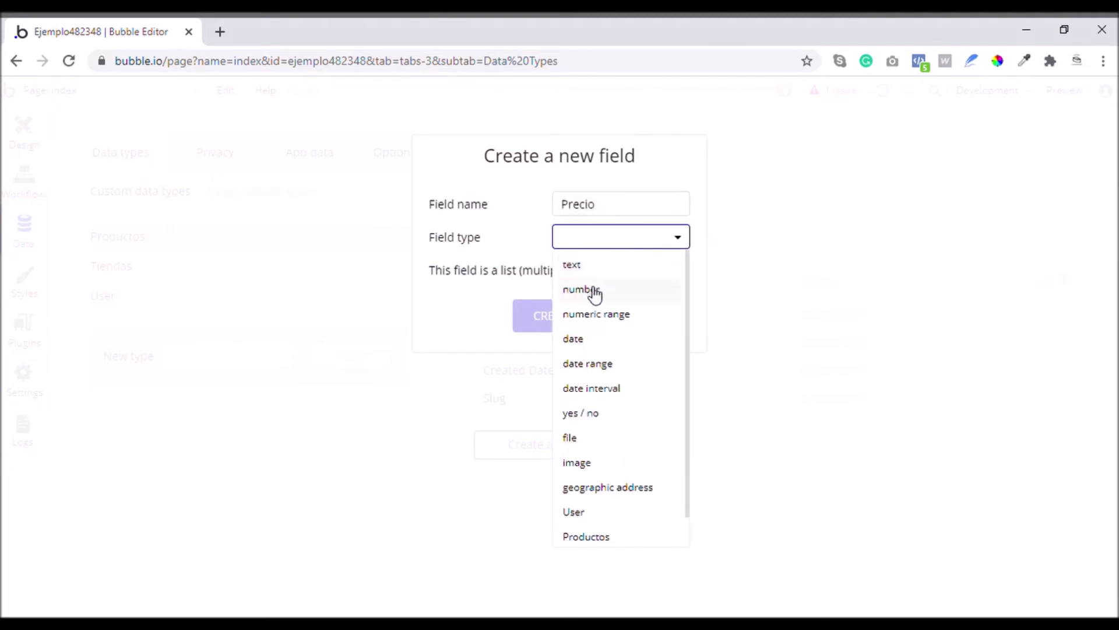
left_click(595, 295)
left_click(574, 315)
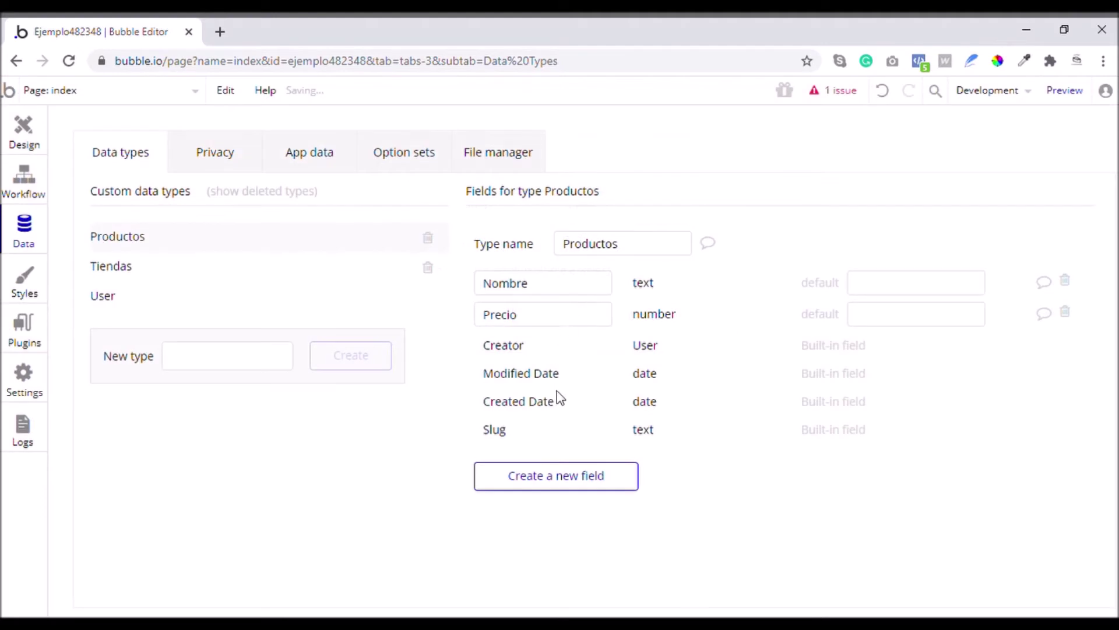
left_click(557, 484)
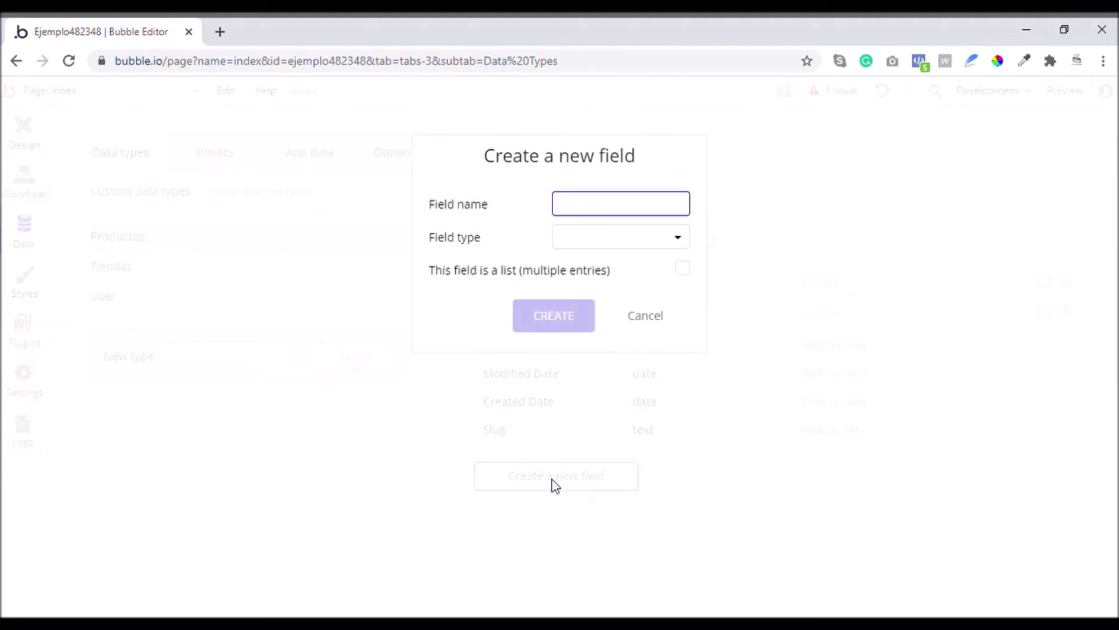
type("Precio en promoción")
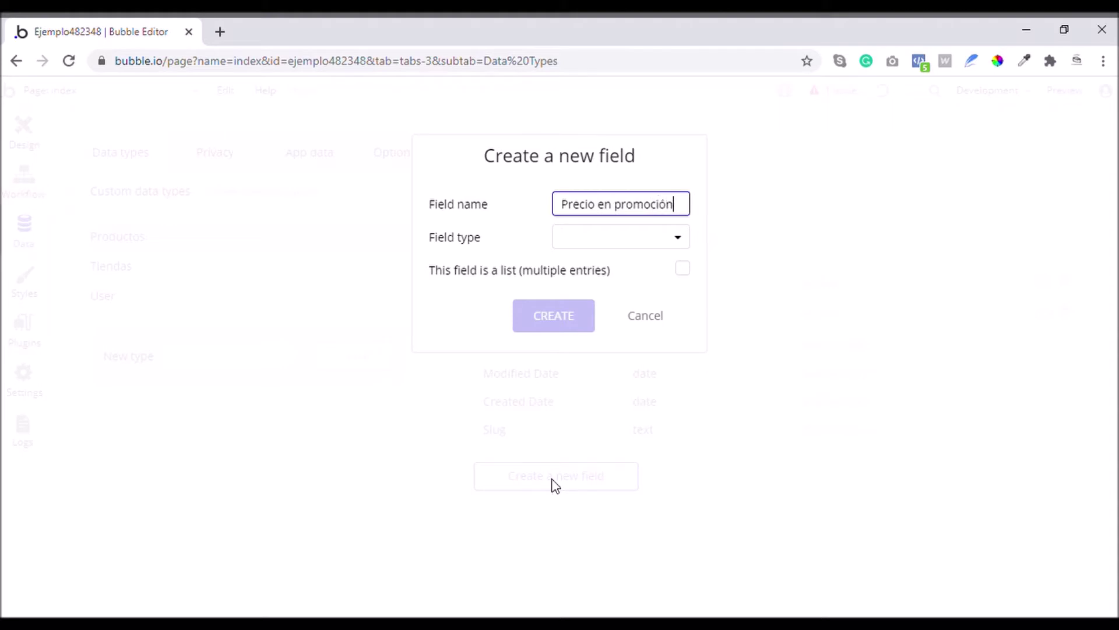
left_click(597, 243)
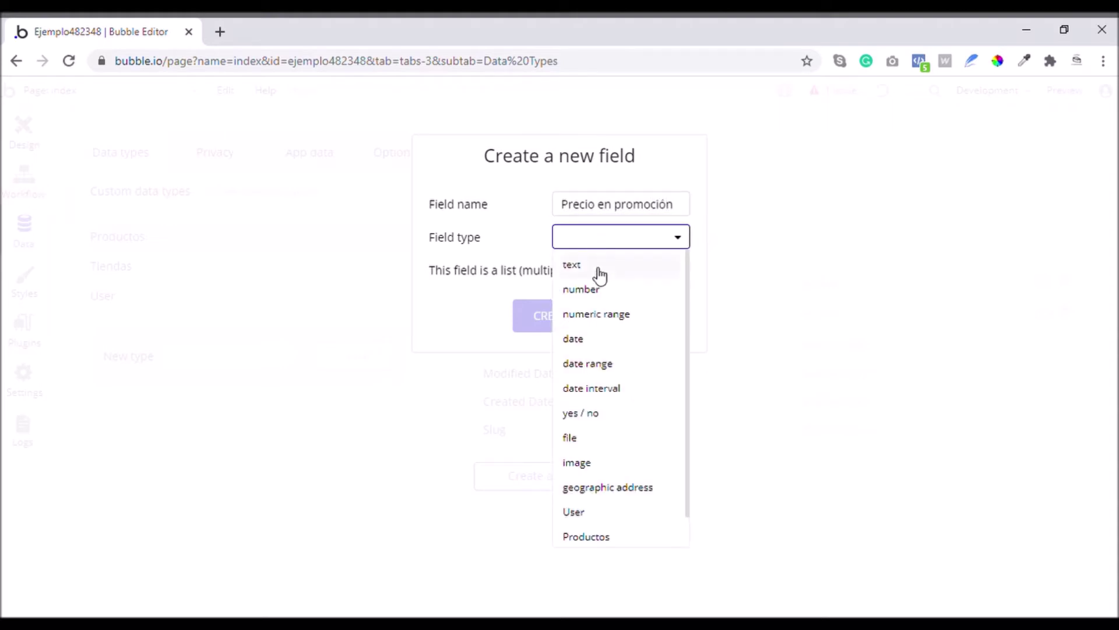
left_click(601, 292)
left_click(585, 318)
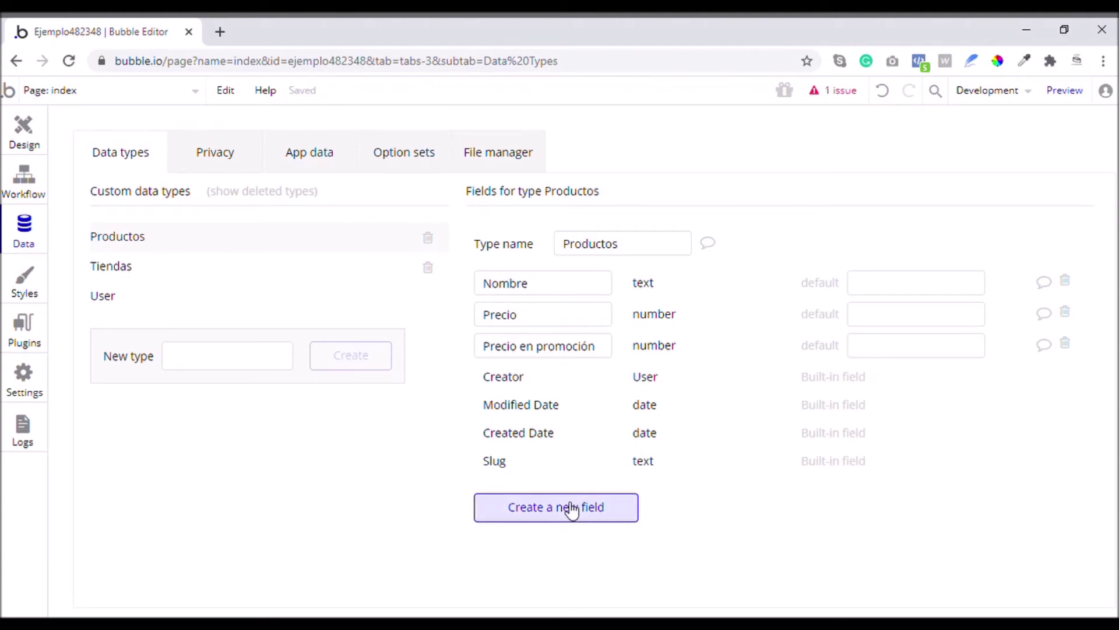
Add a 'Fecha límite de la promoción' date field to Productos
left_click(568, 508)
type("Fecha")
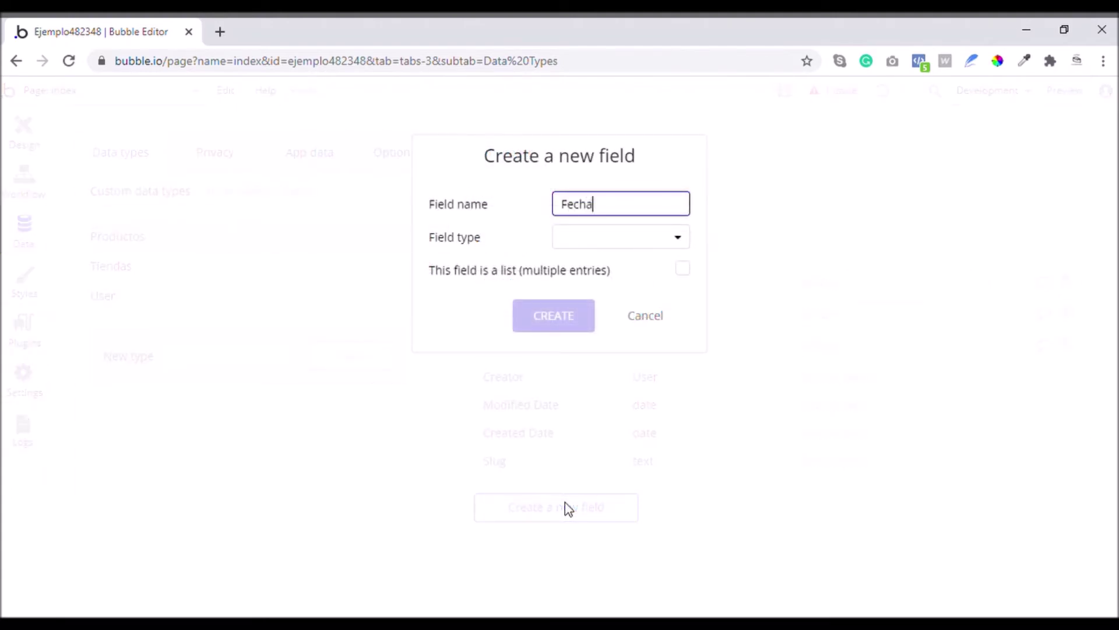
type(" límite ")
type("de la promo")
type("d")
key("BackSpace")
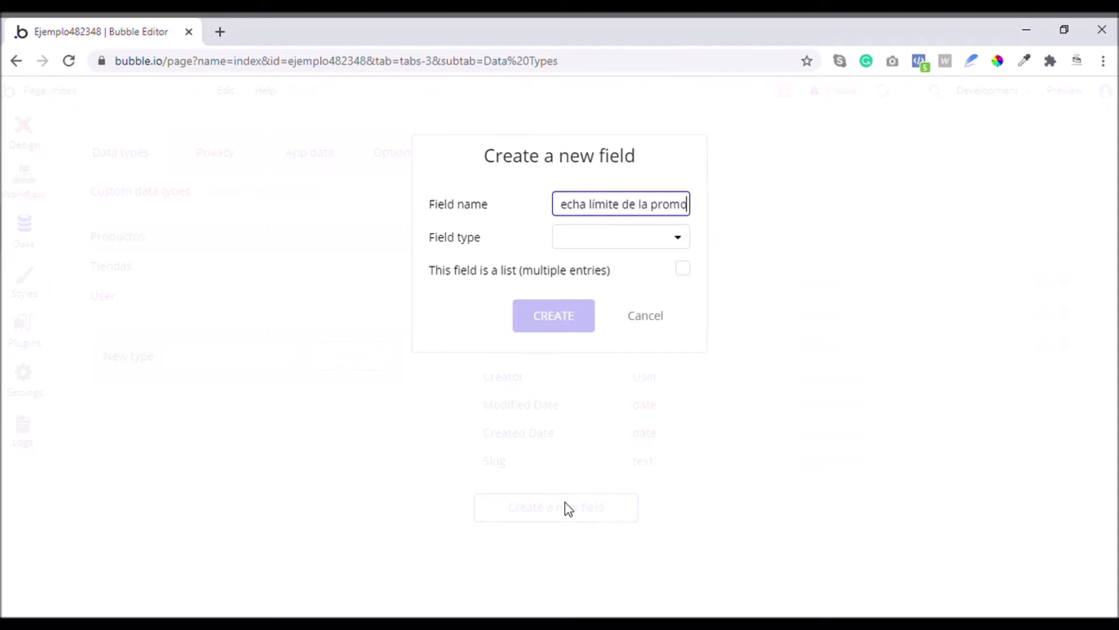
type("ción")
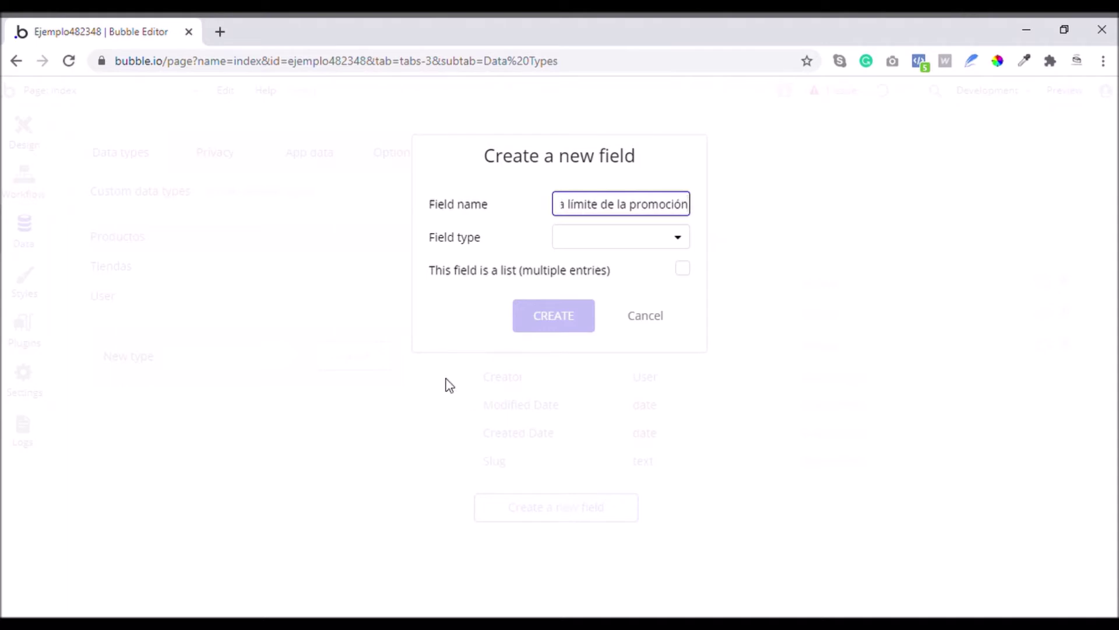
left_click(587, 244)
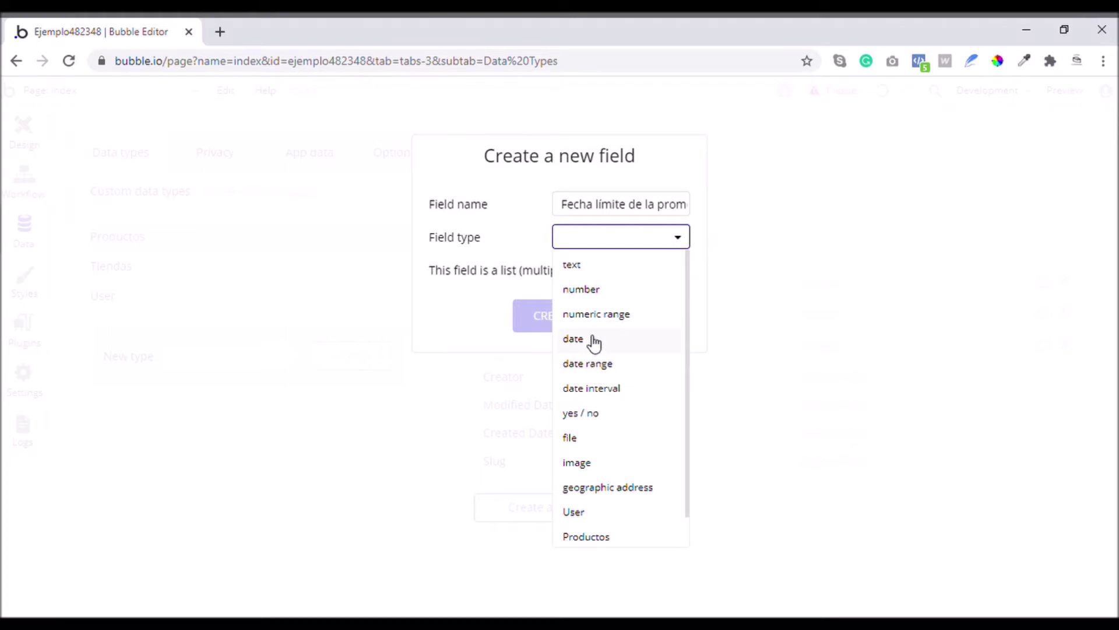
left_click(594, 343)
left_click(568, 322)
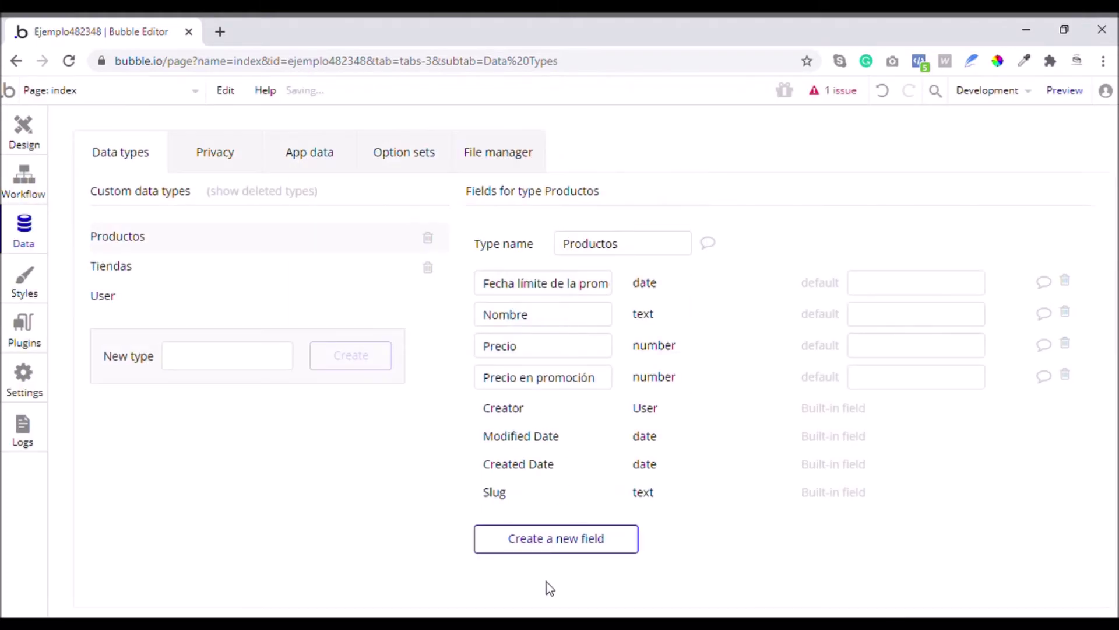
Add a Brochure file field to Productos
left_click(554, 542)
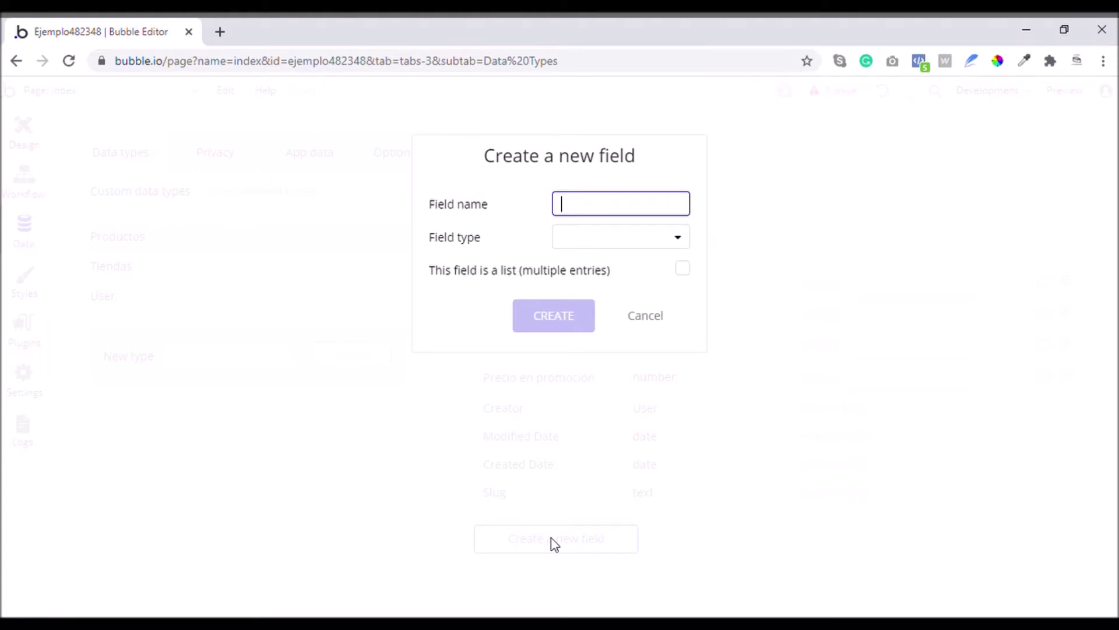
type("Brochure")
left_click(602, 249)
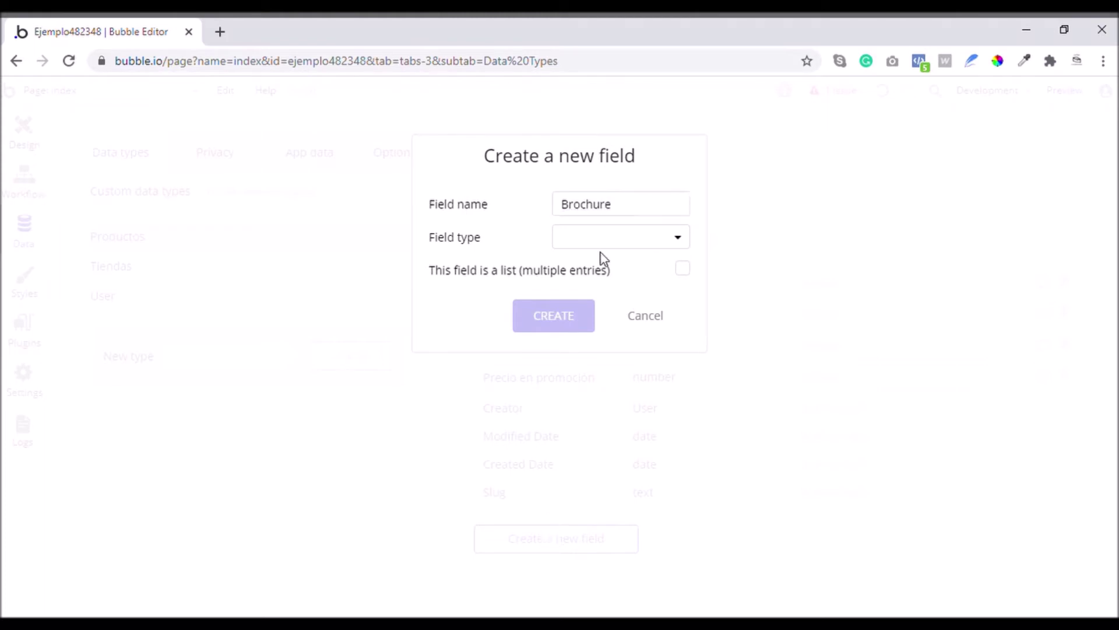
left_click(604, 242)
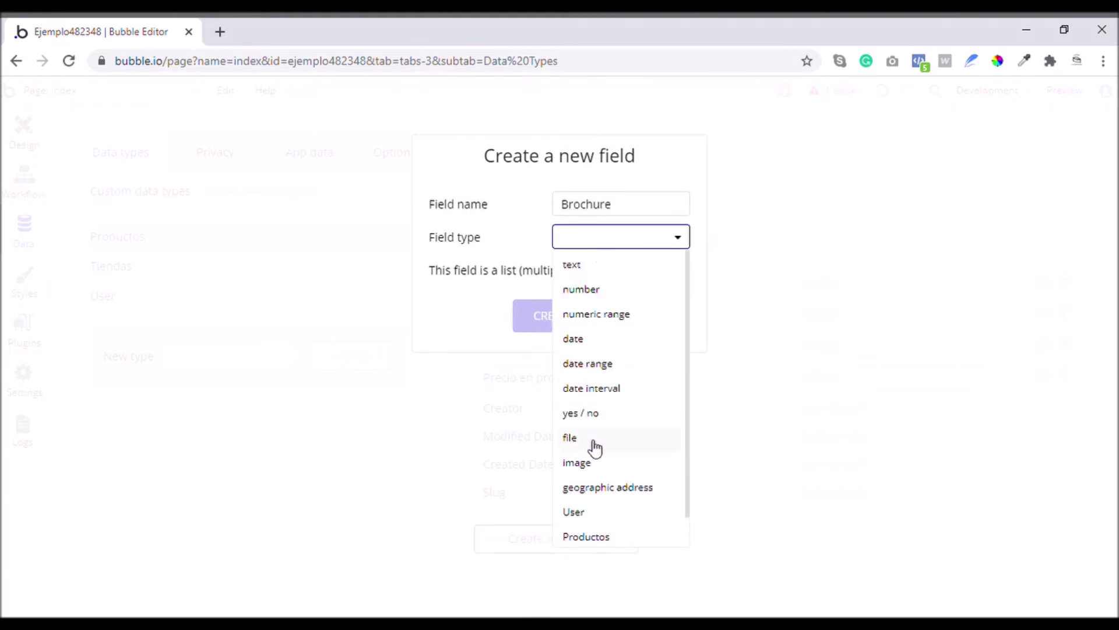
left_click(575, 445)
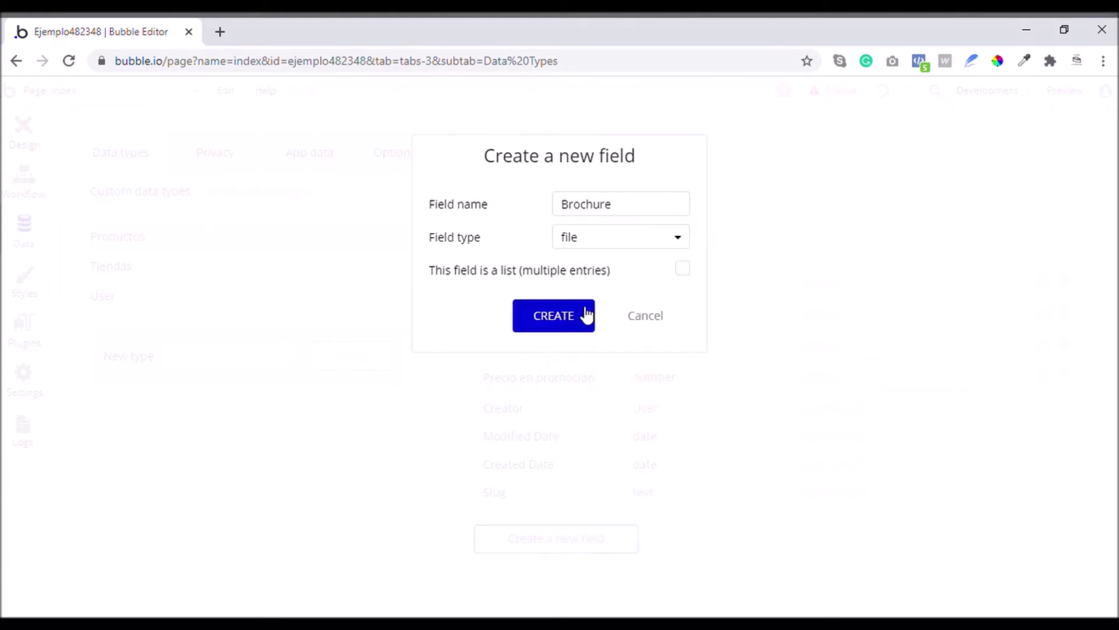
left_click(557, 320)
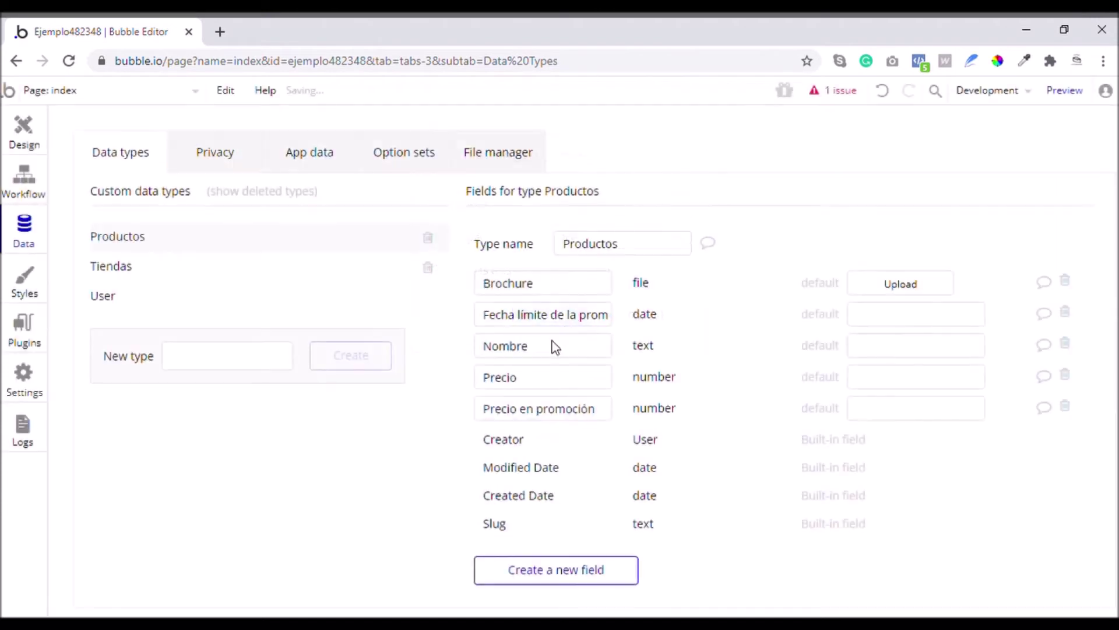
Add a Publicado? yes/no field to Productos
left_click(583, 574)
left_click(621, 236)
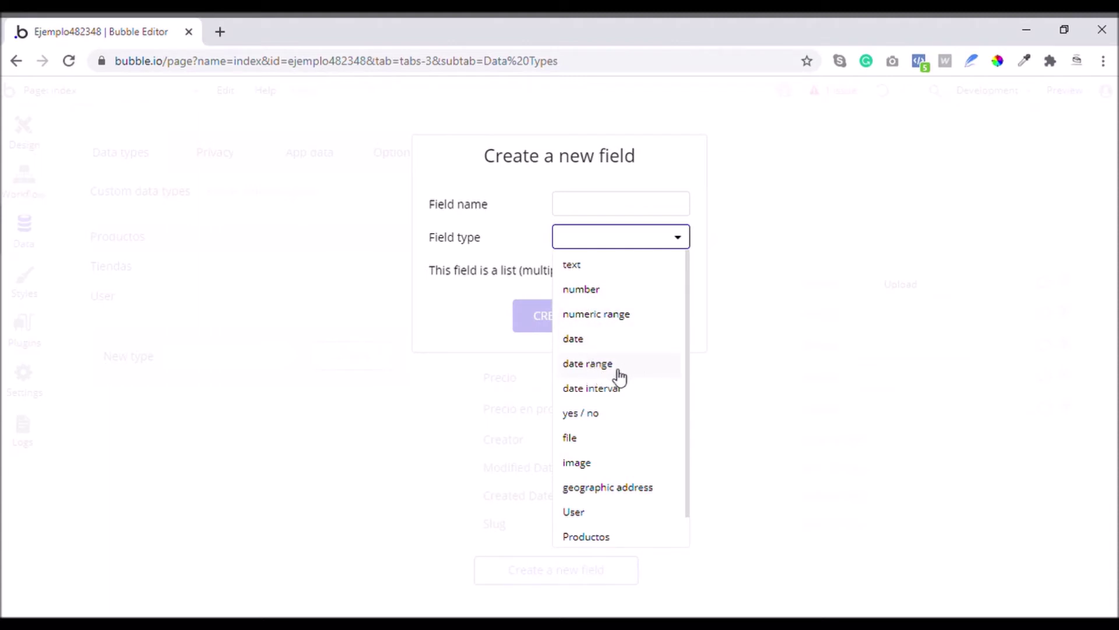
left_click(601, 424)
left_click(588, 204)
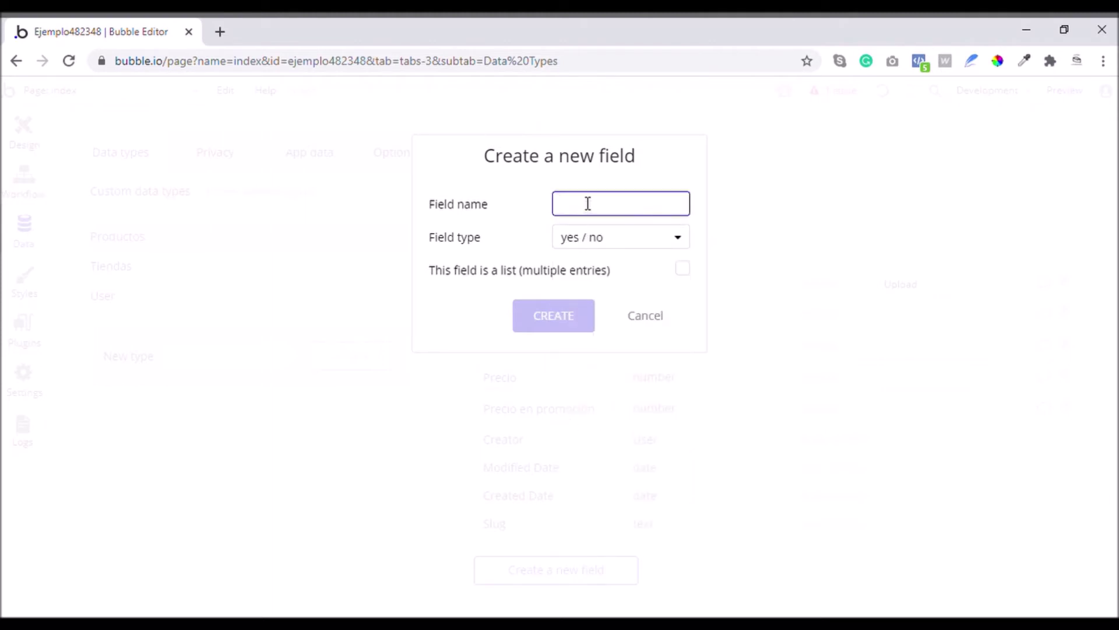
type("Publicado?")
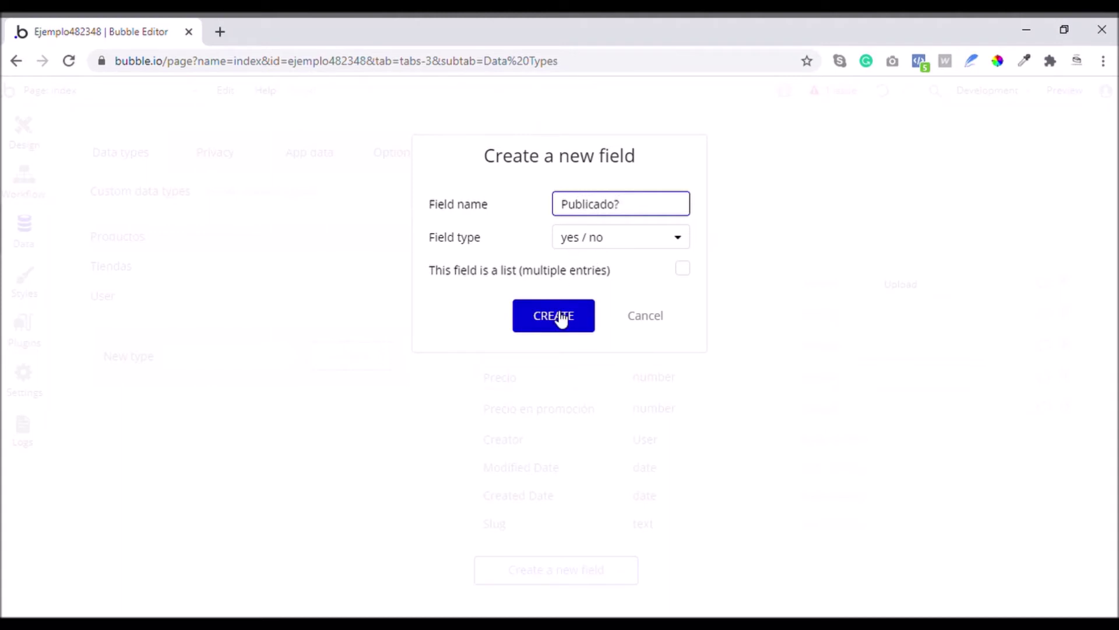
mouse_move(579, 255)
left_click(614, 241)
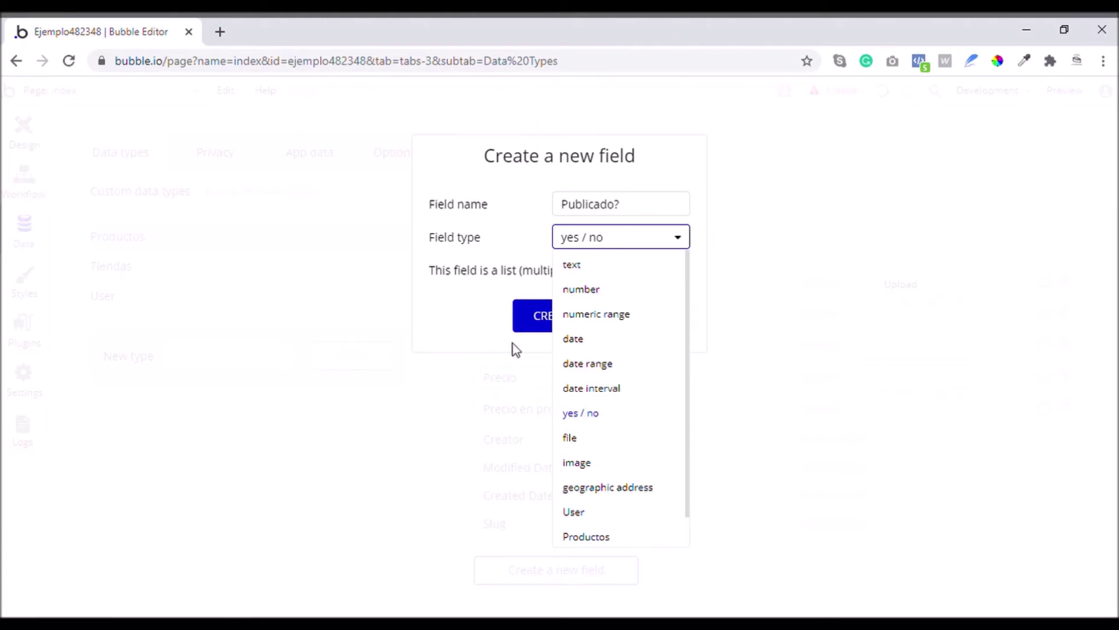
left_click(533, 316)
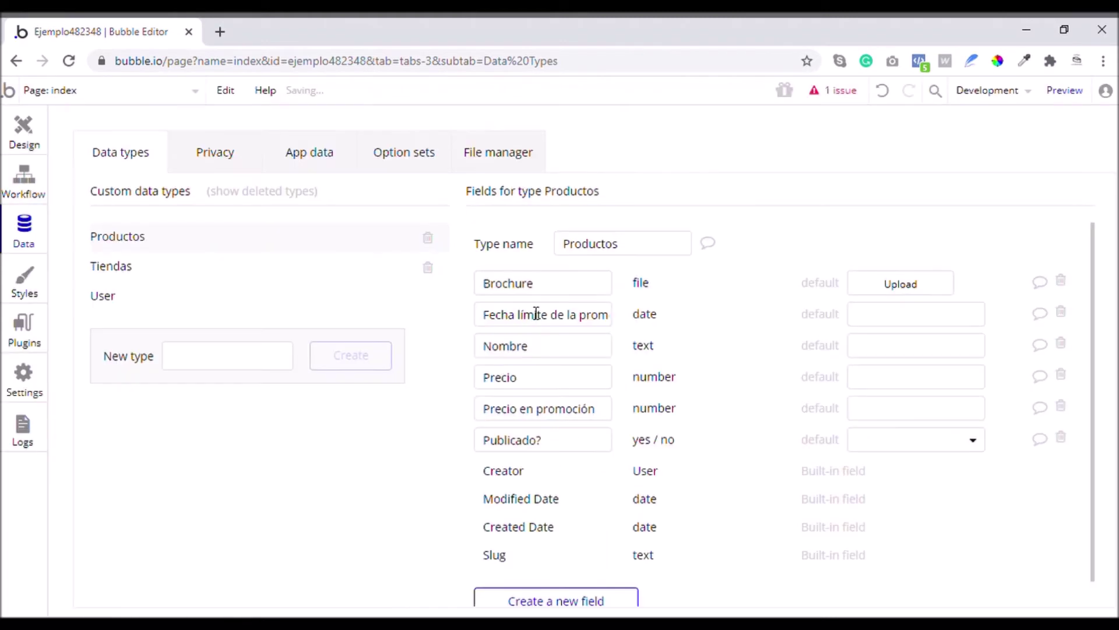
Add Imagenes to Productos as a list of images
left_click(593, 597)
type("Imagen")
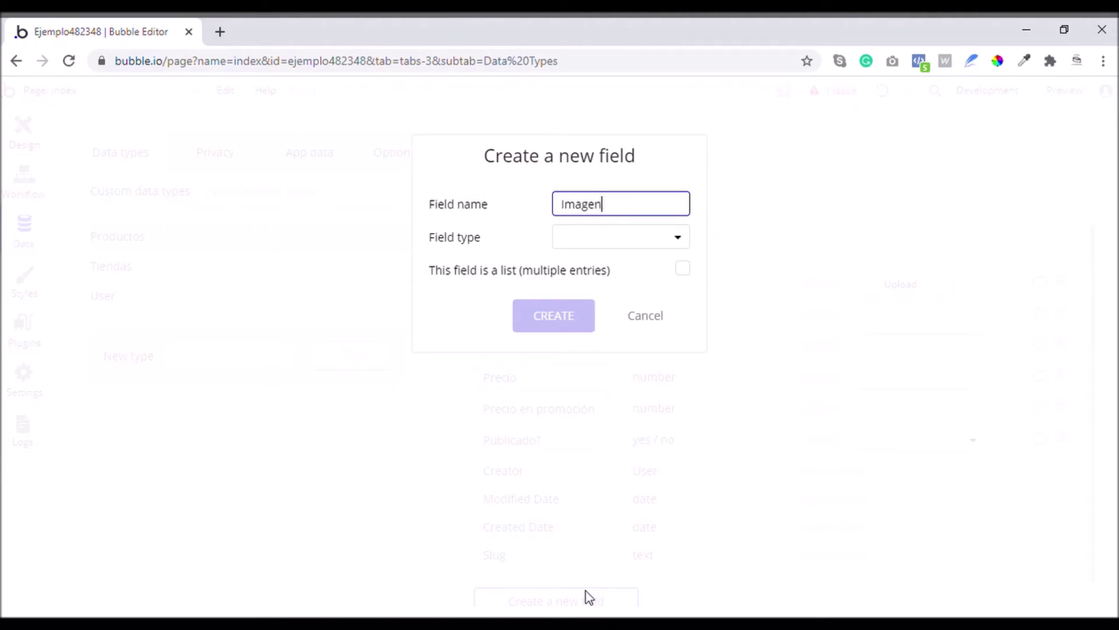
type("es")
left_click(622, 239)
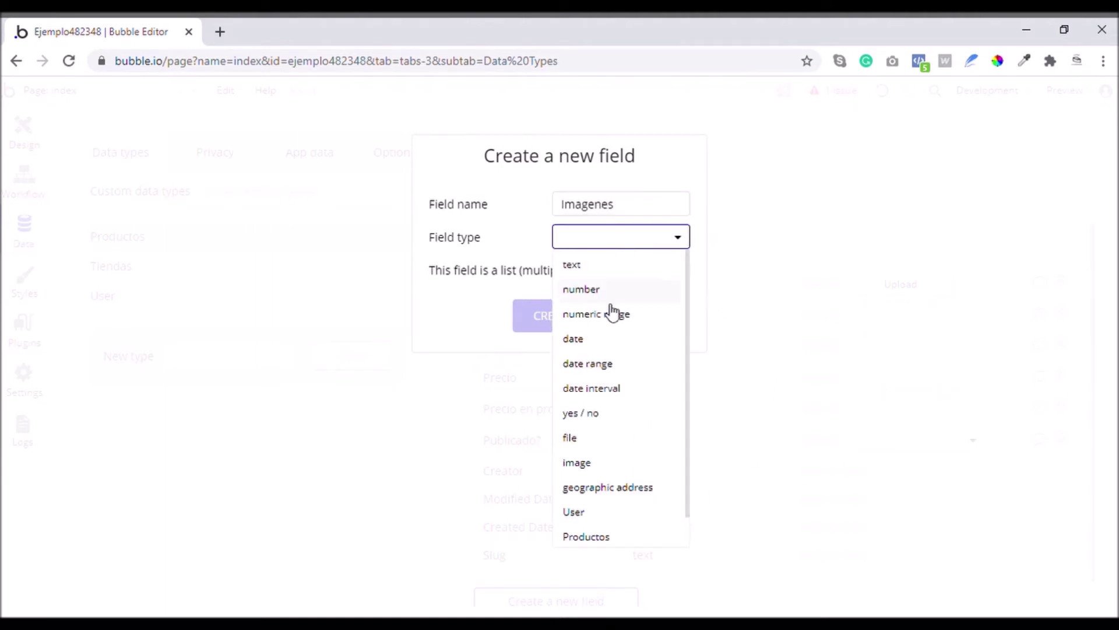
left_click(601, 467)
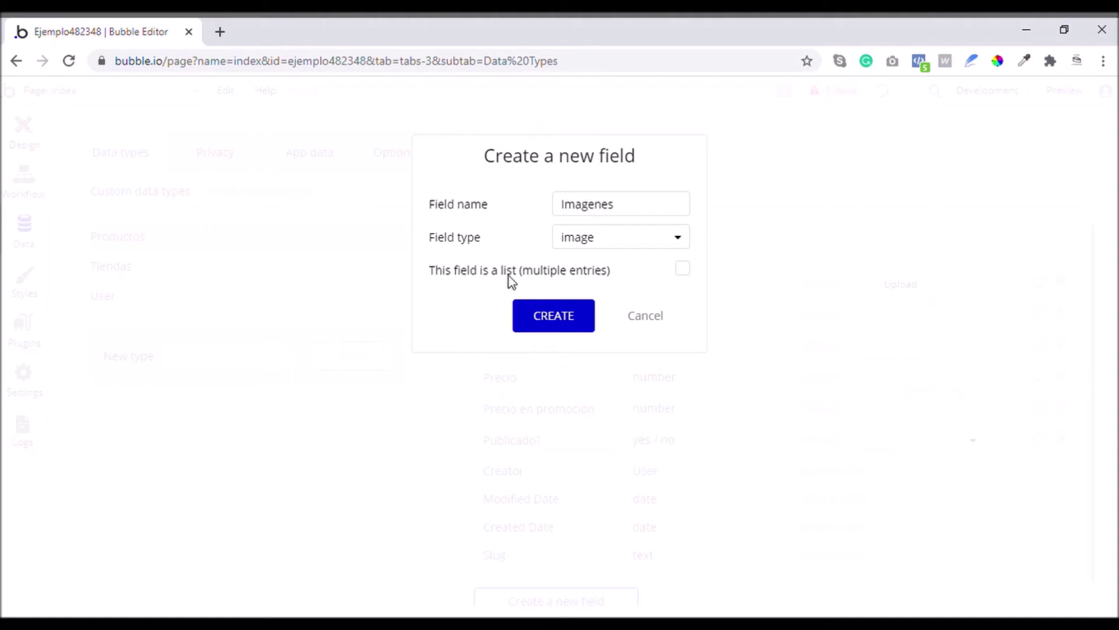
left_click(683, 270)
left_click(571, 326)
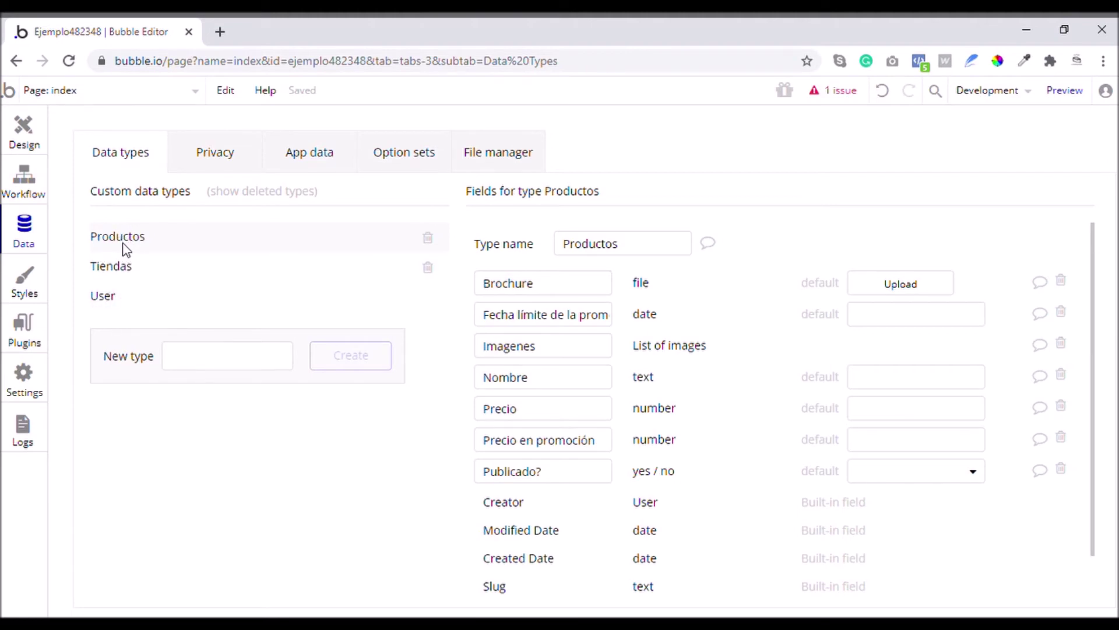
Add a Tiendas-type field to the User type
left_click(110, 301)
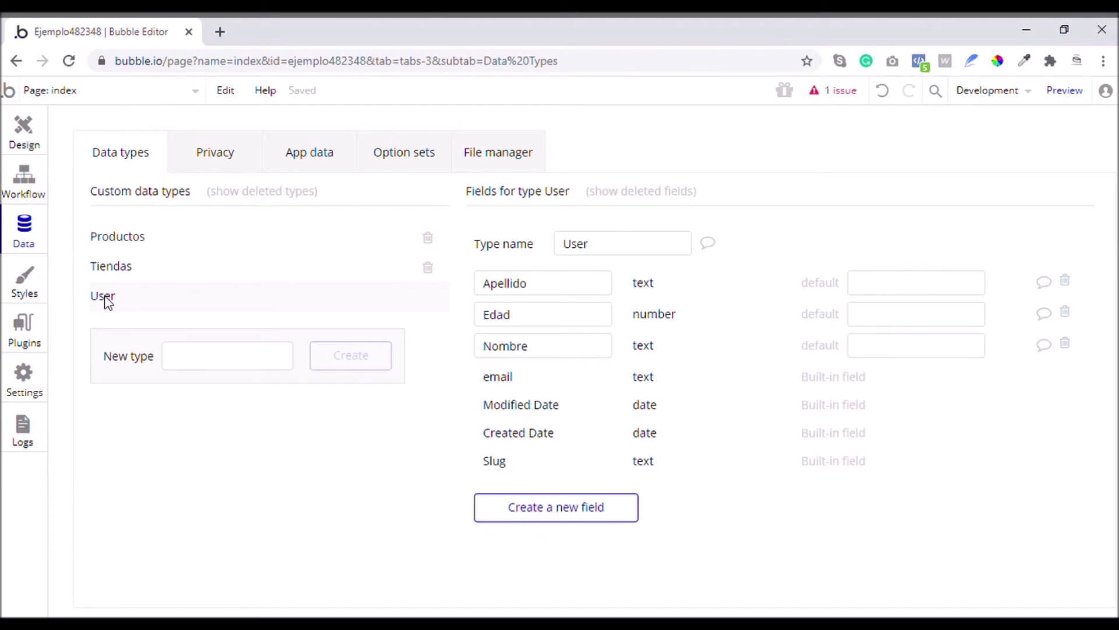
left_click(570, 510)
type("Ti")
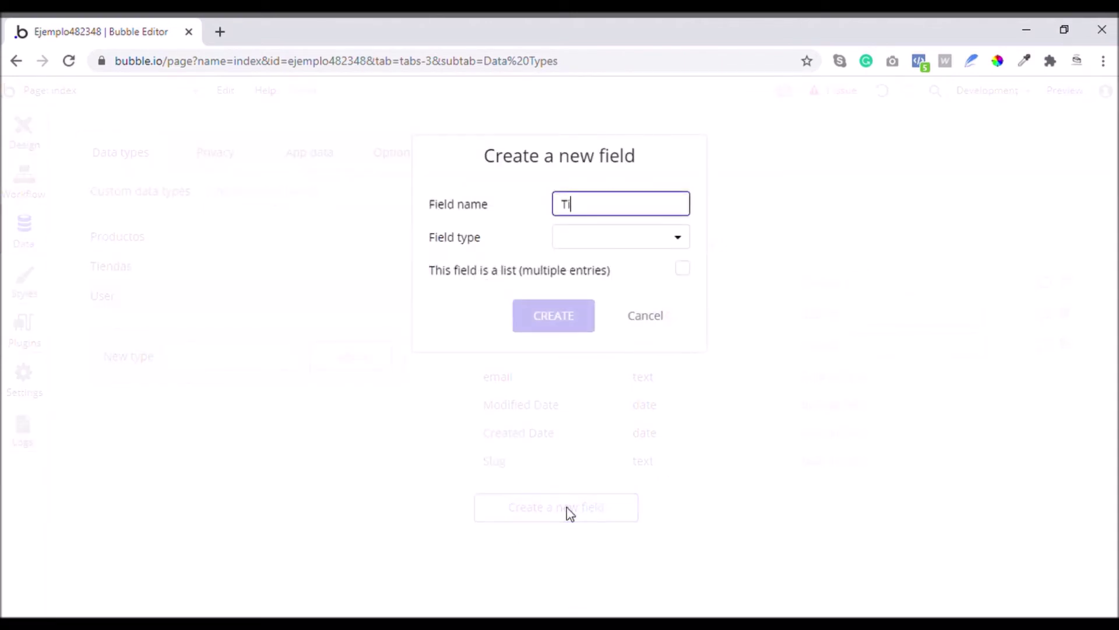
type("neendas")
left_click(615, 242)
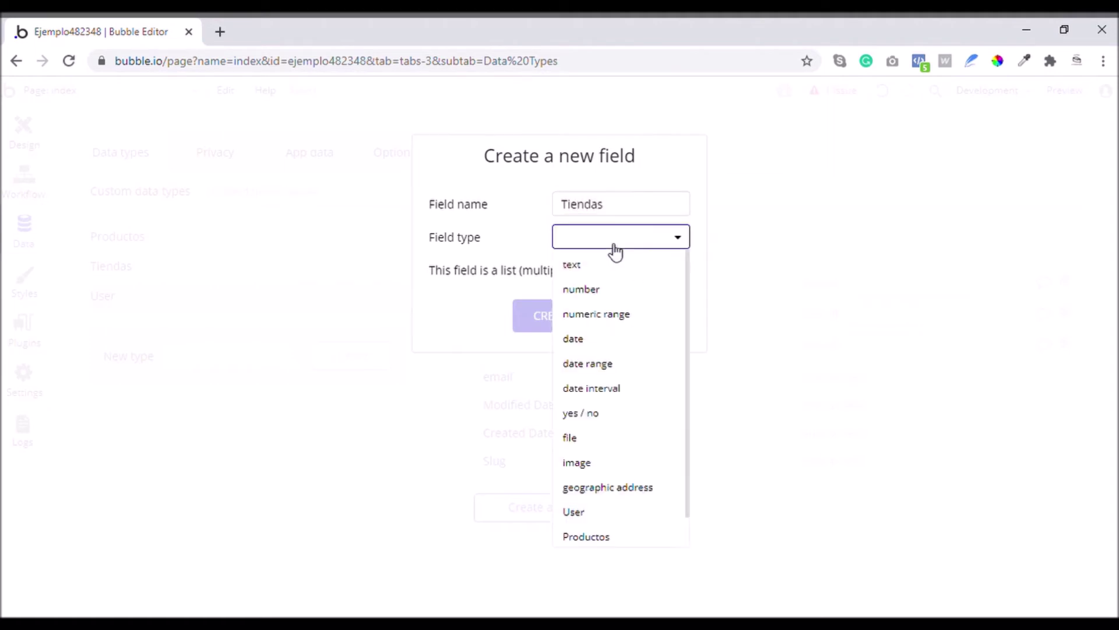
scroll(609, 379, "down", 1)
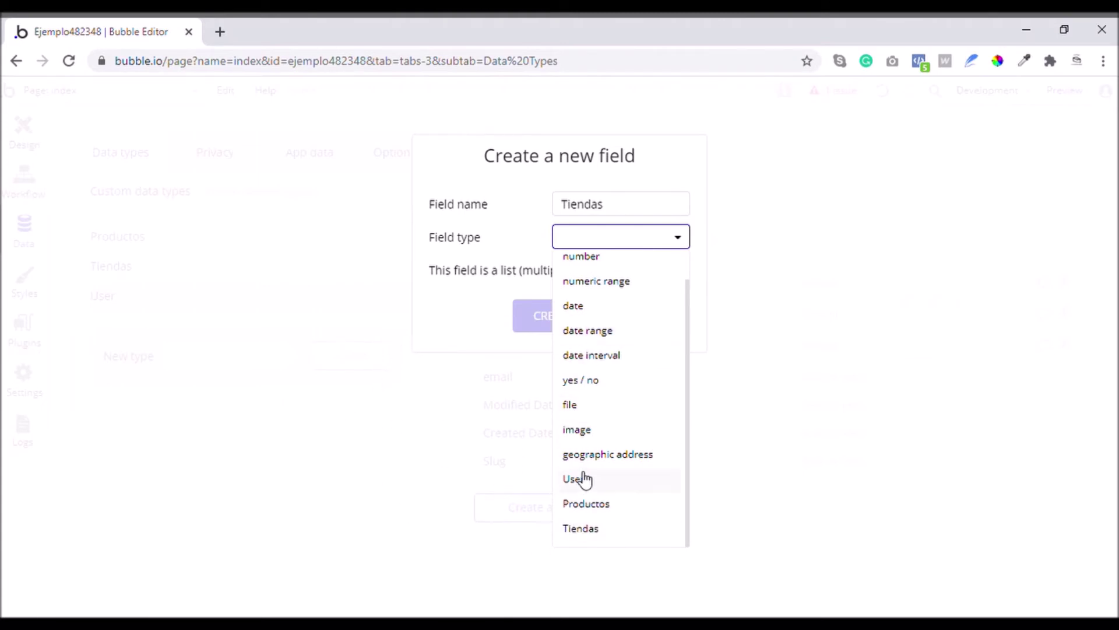
left_click(581, 529)
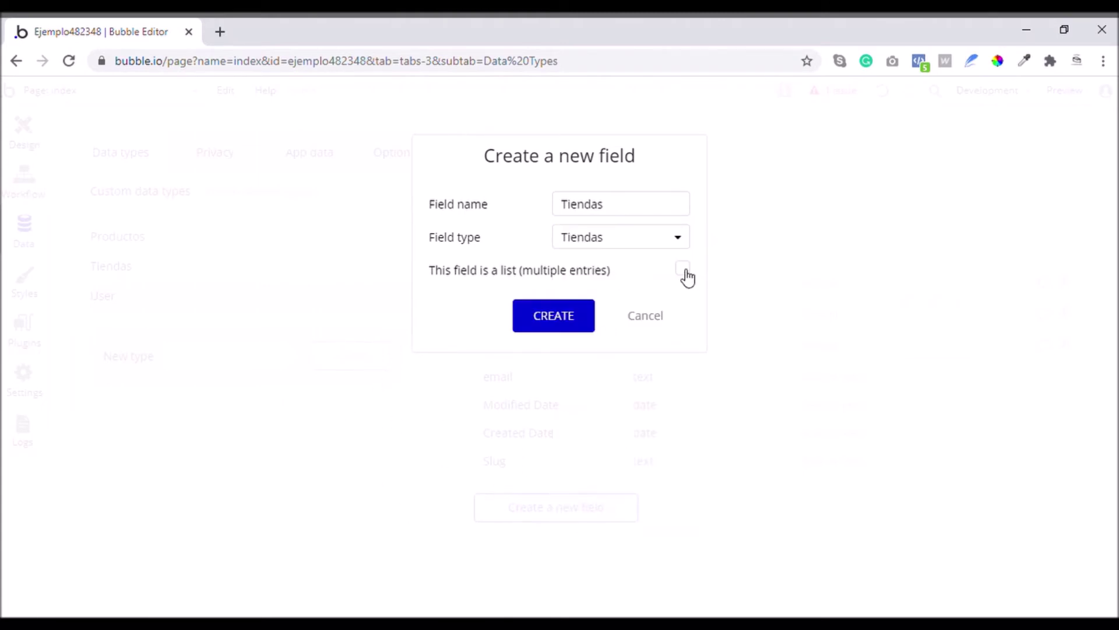
left_click(564, 315)
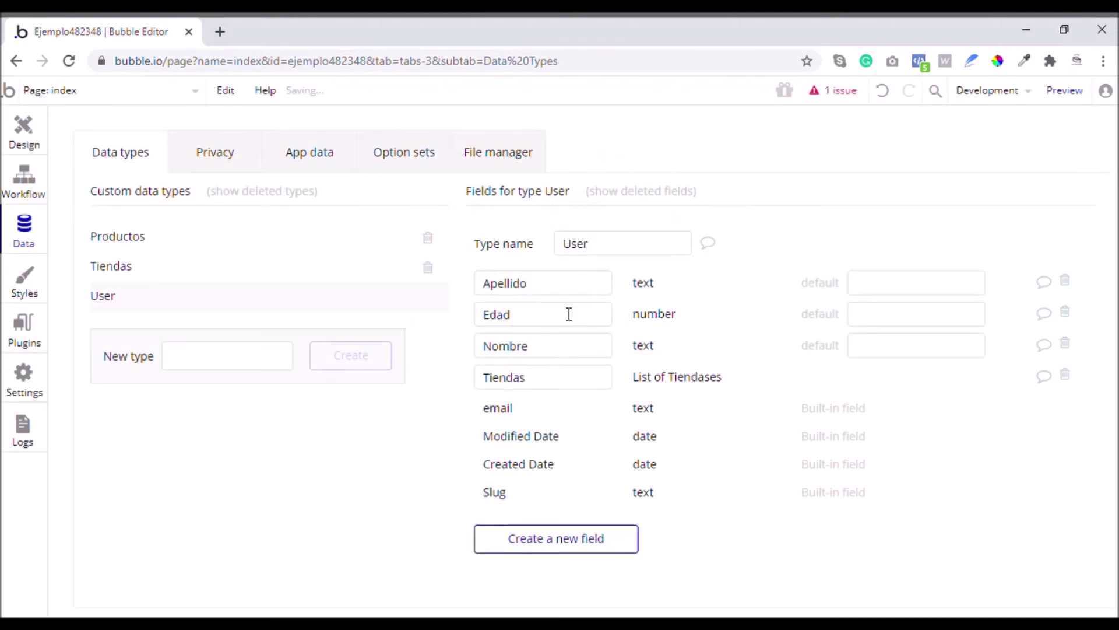
mouse_move(568, 314)
Add a Productos field holding a list of Productos to the Tiendas type
left_click(147, 267)
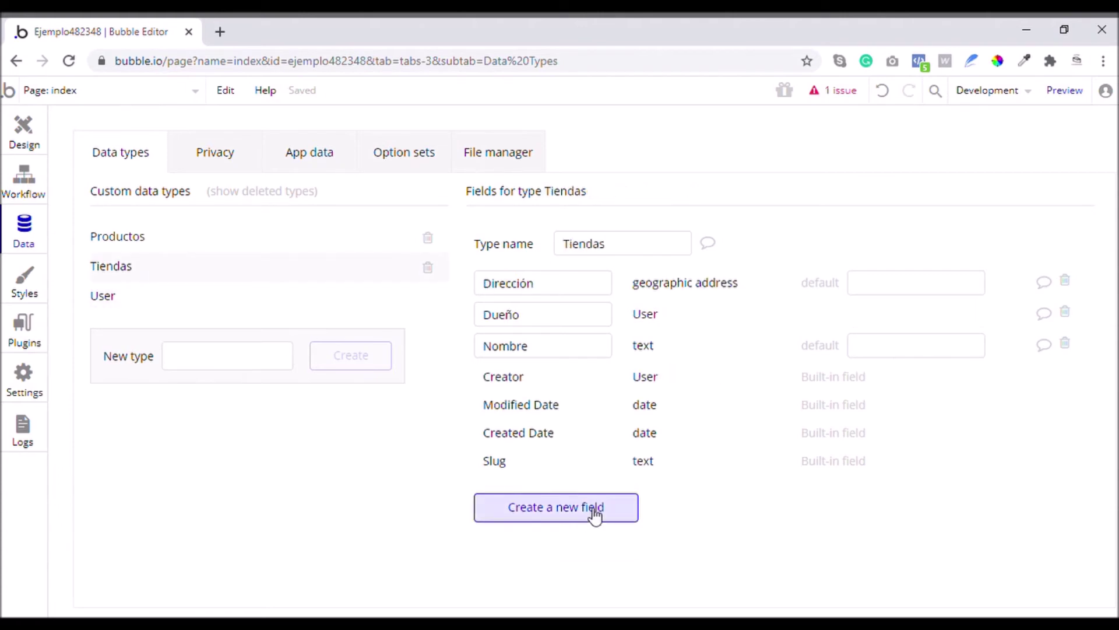
left_click(553, 517)
type("Productos")
left_click(594, 249)
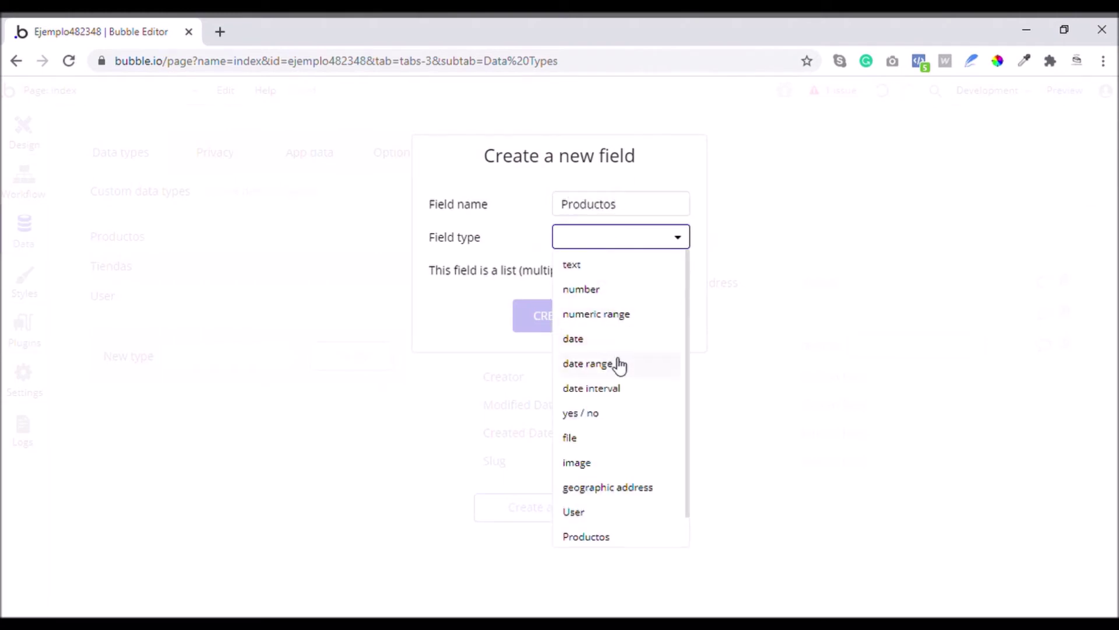
scroll(624, 408, "down", 1)
left_click(607, 509)
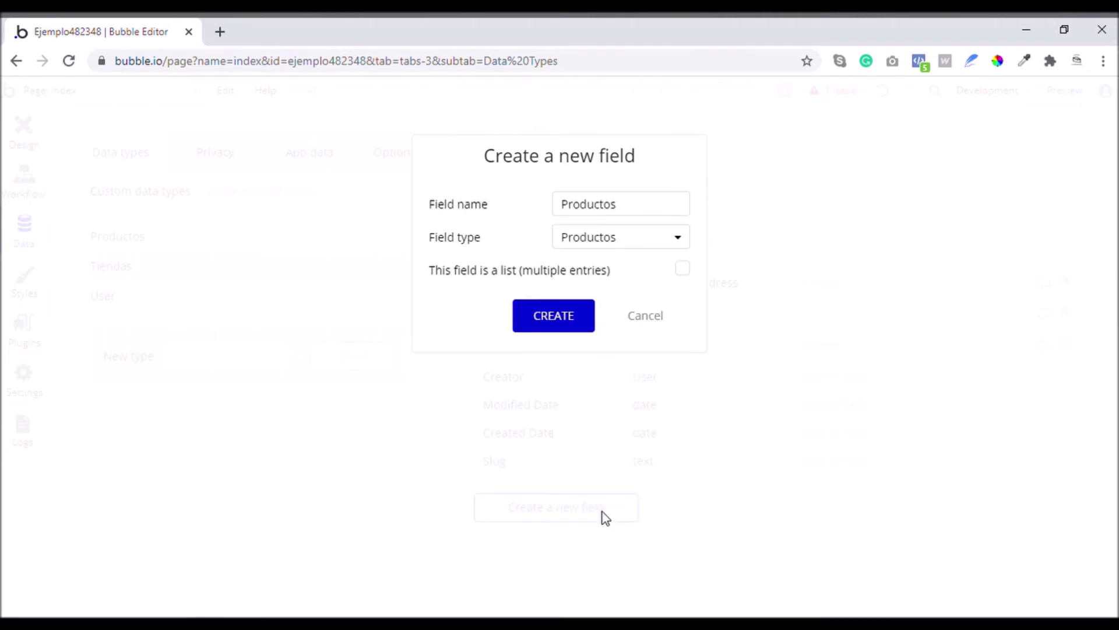
left_click(683, 269)
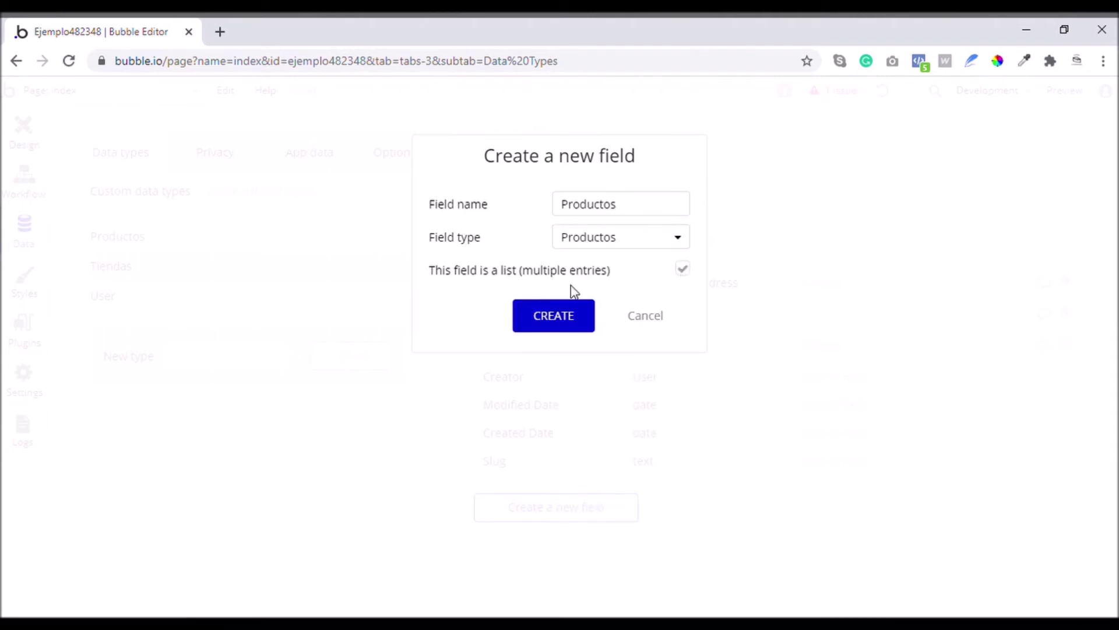
left_click(554, 322)
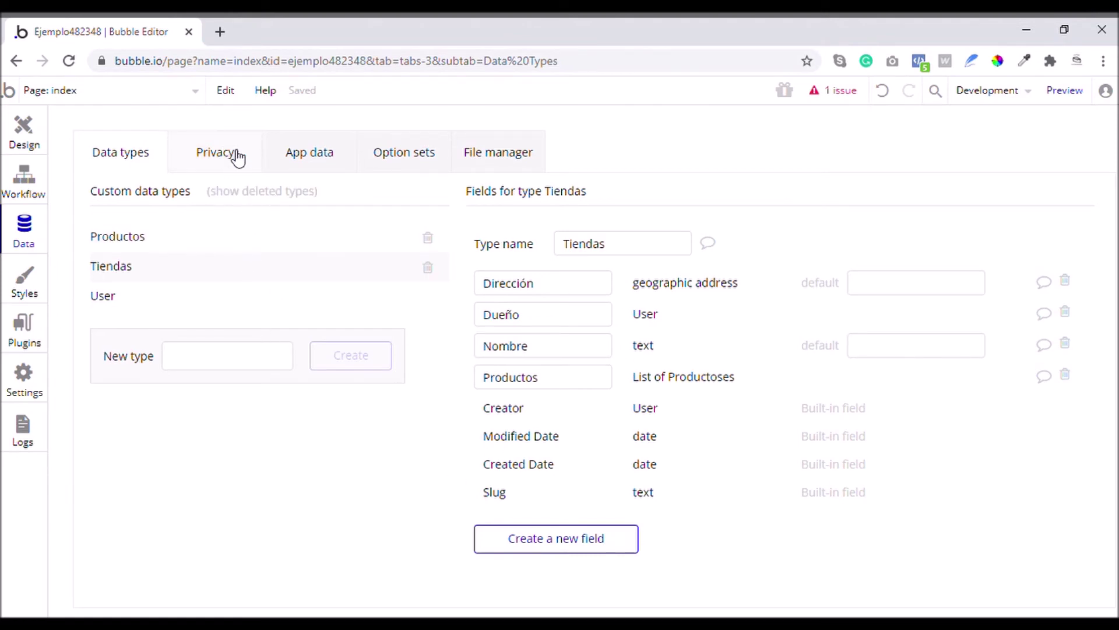
left_click(310, 158)
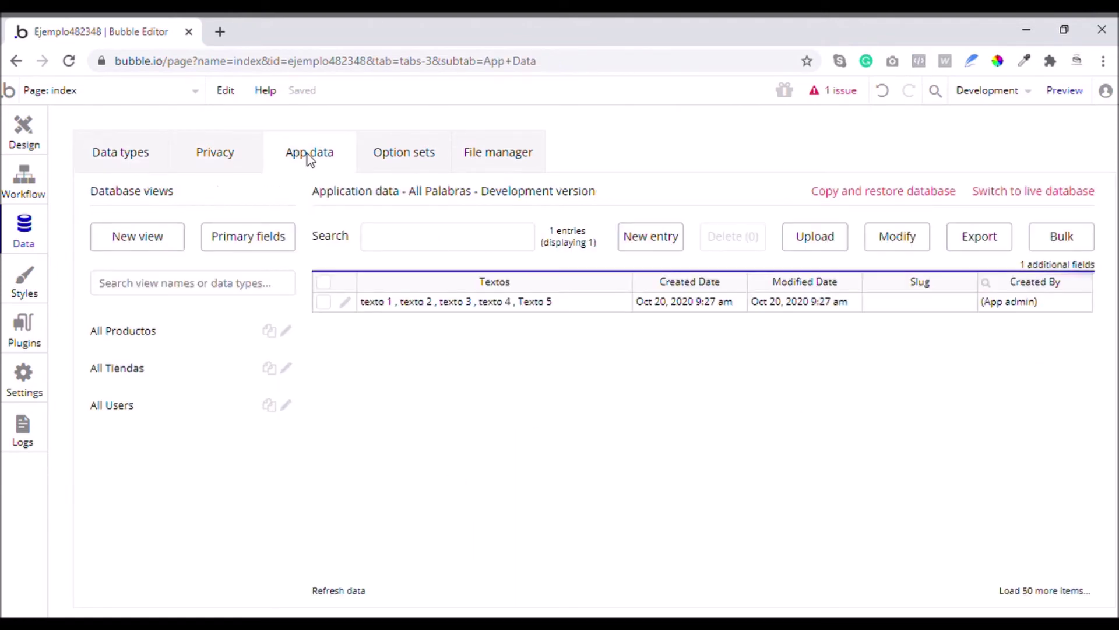
Start a new Tiendas entry with address Mexico City, CDMX, Mexico
left_click(146, 338)
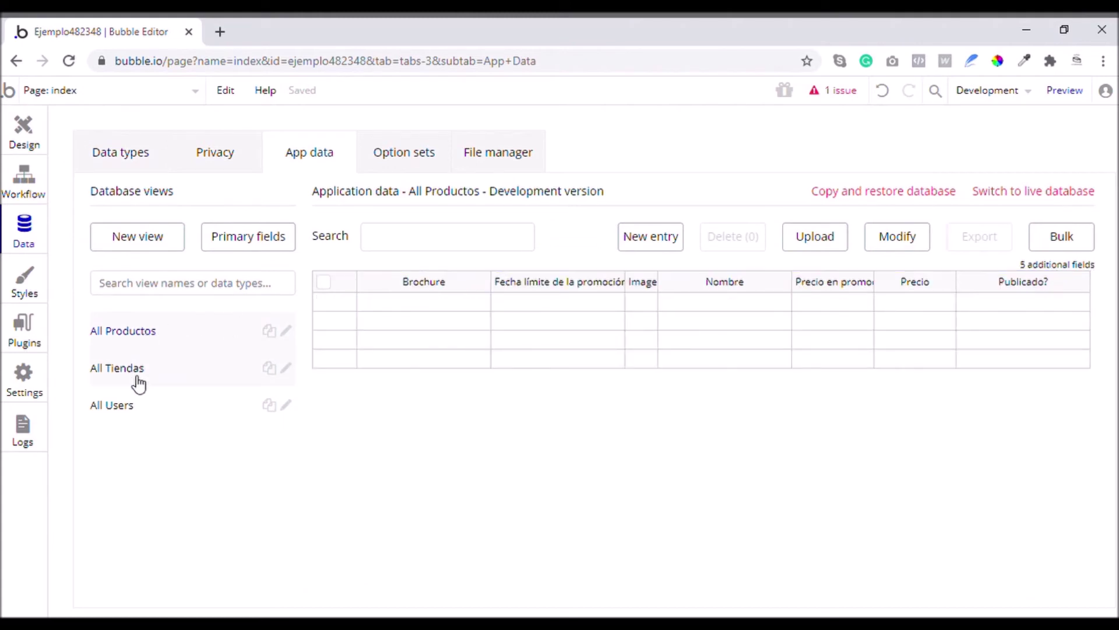
left_click(137, 375)
left_click(124, 415)
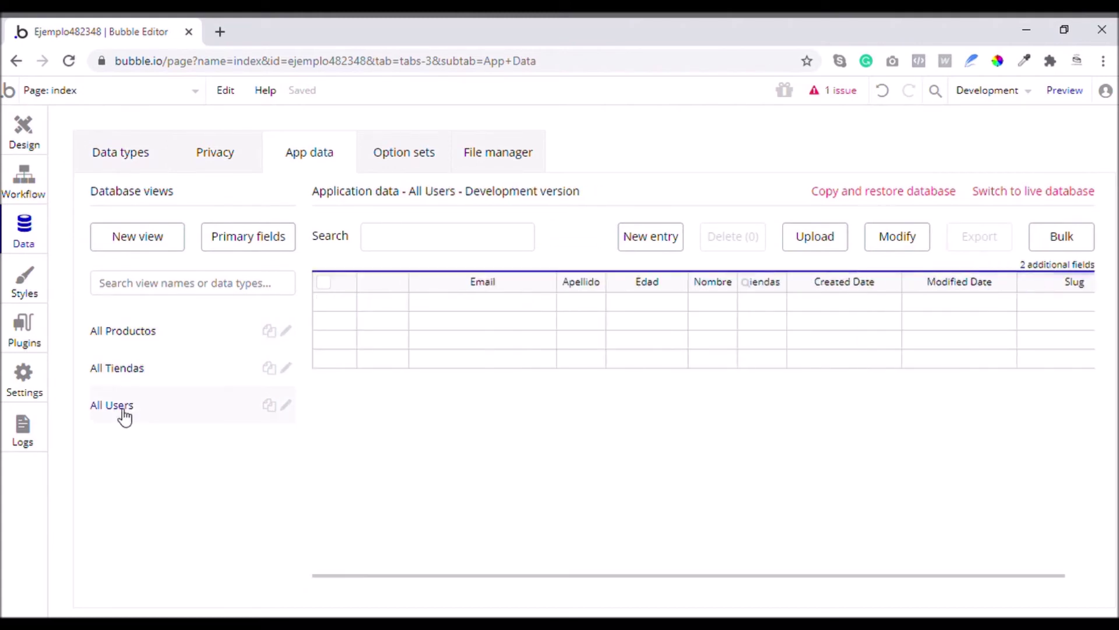
left_click(144, 377)
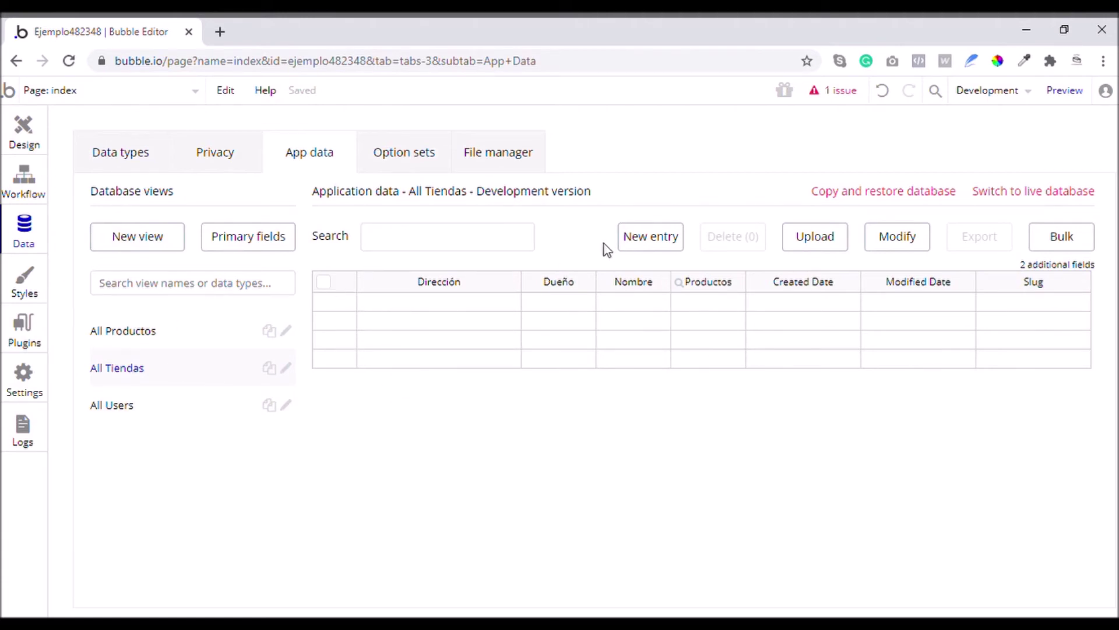
left_click(637, 244)
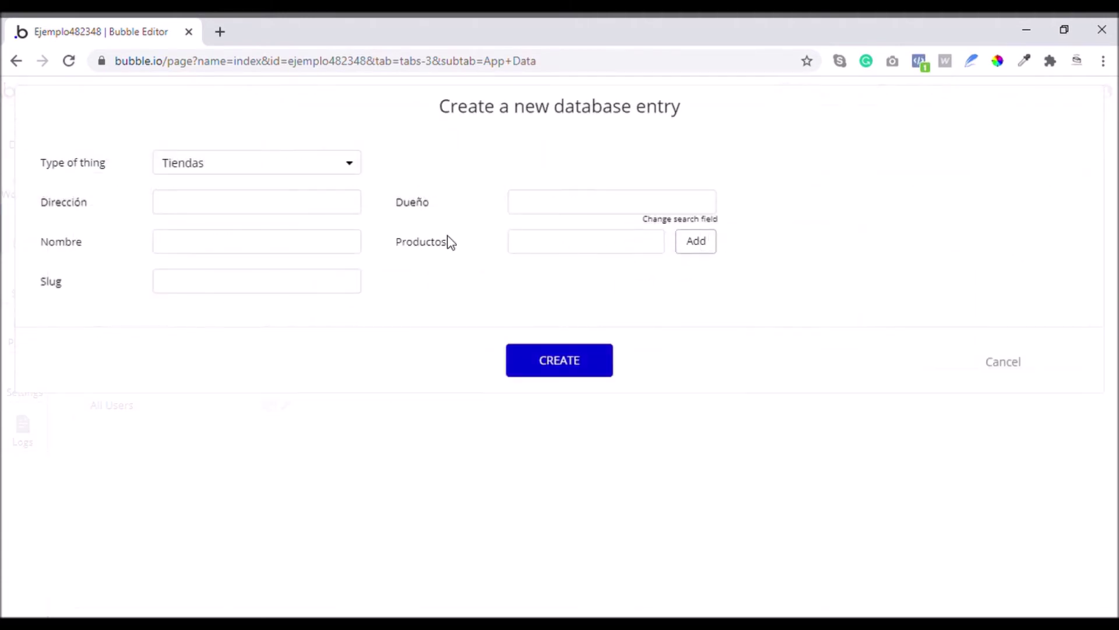
left_click(224, 209)
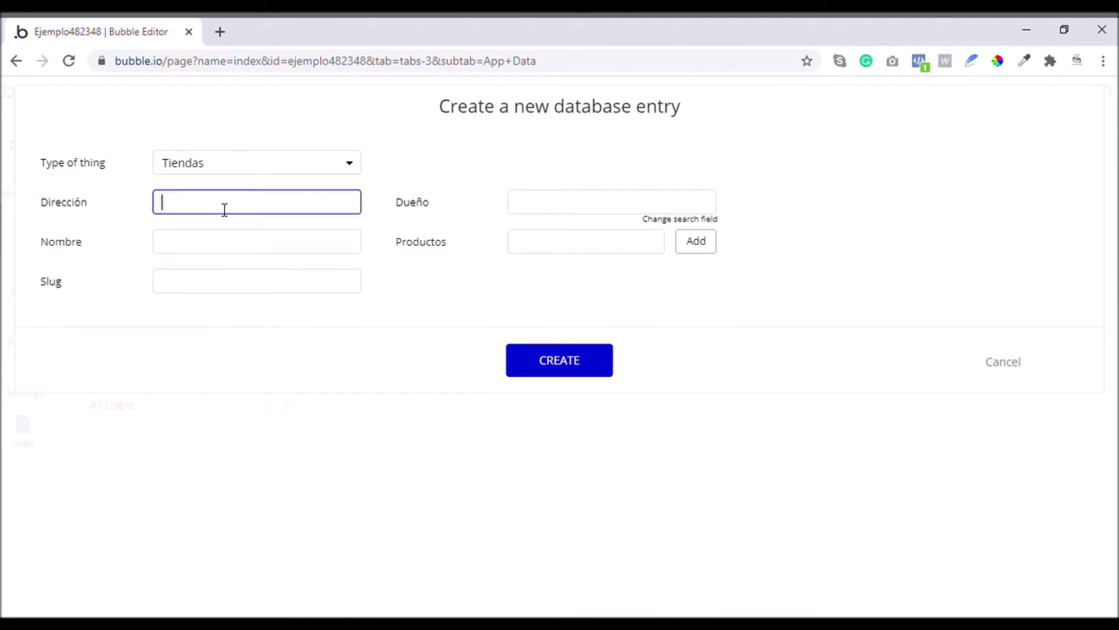
type("Ciudad de mexico")
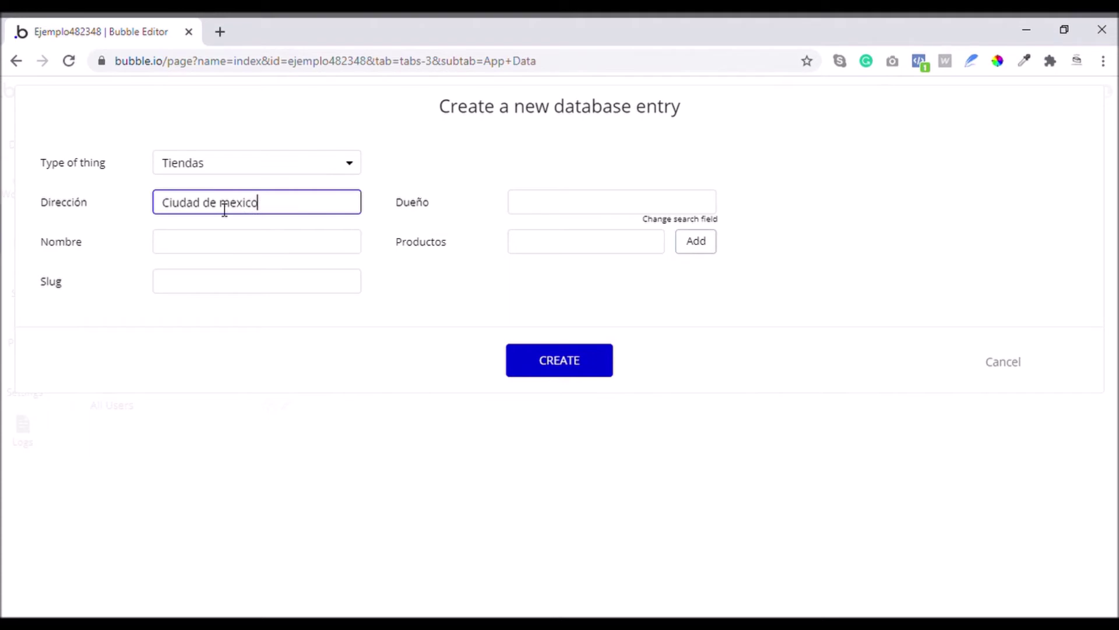
key("Down")
key("Return")
Enter 'Tienda 1' as the store's Nombre
left_click(204, 250)
type("Tienda 1")
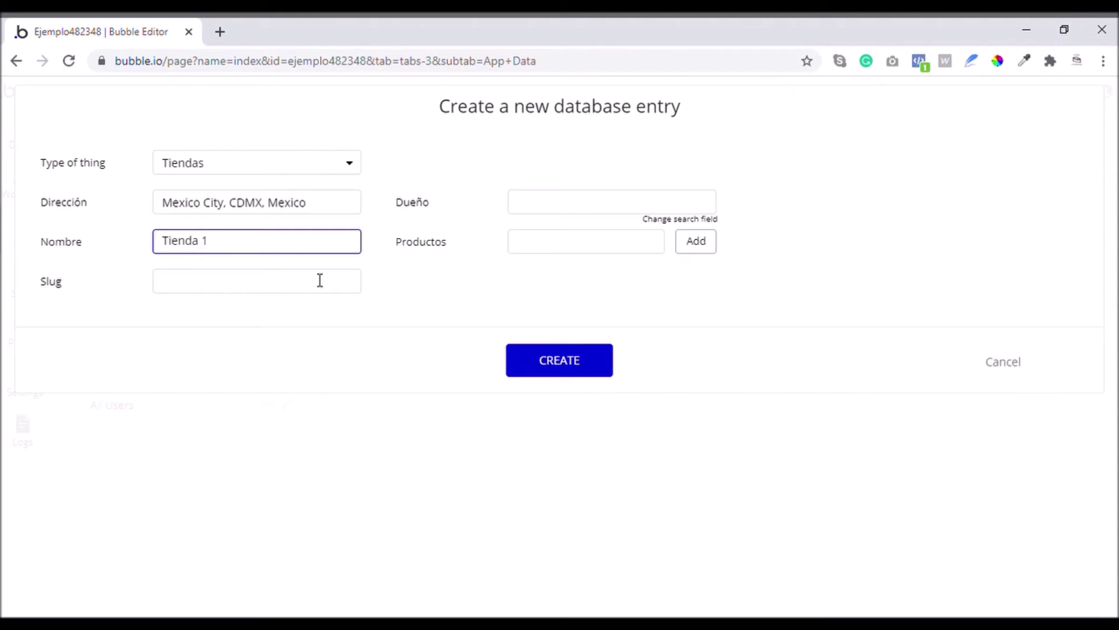
left_click(562, 205)
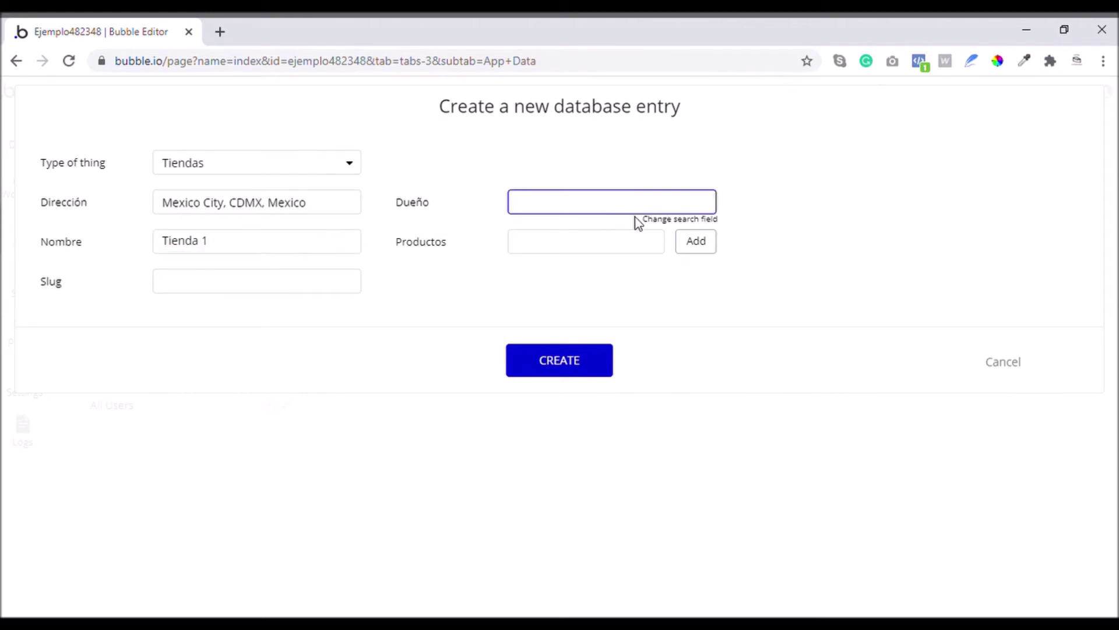
left_click(654, 220)
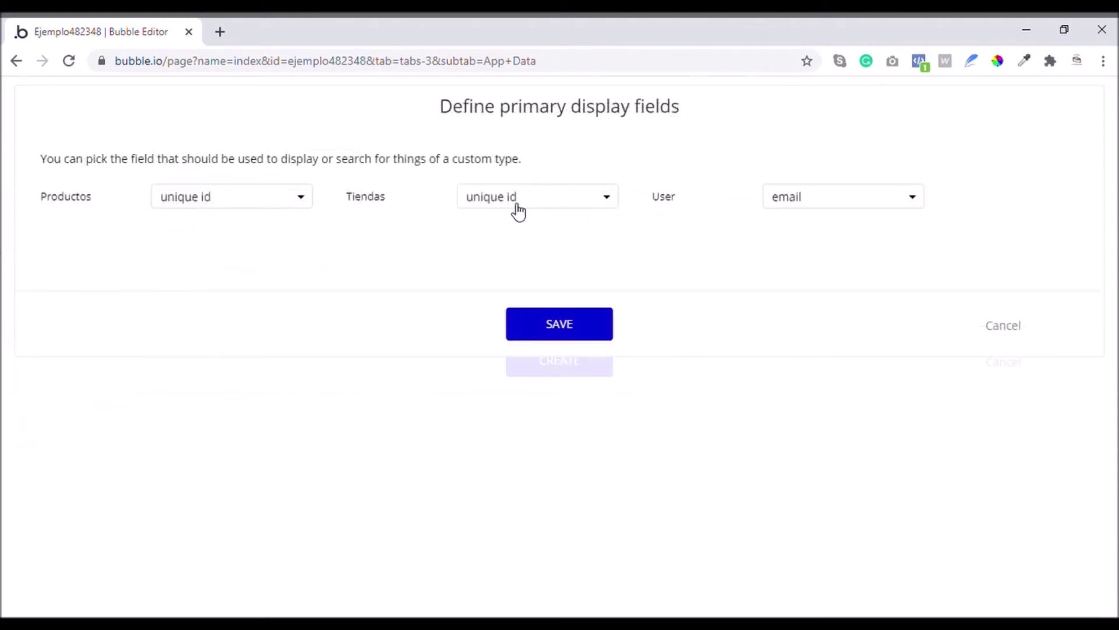
left_click(998, 326)
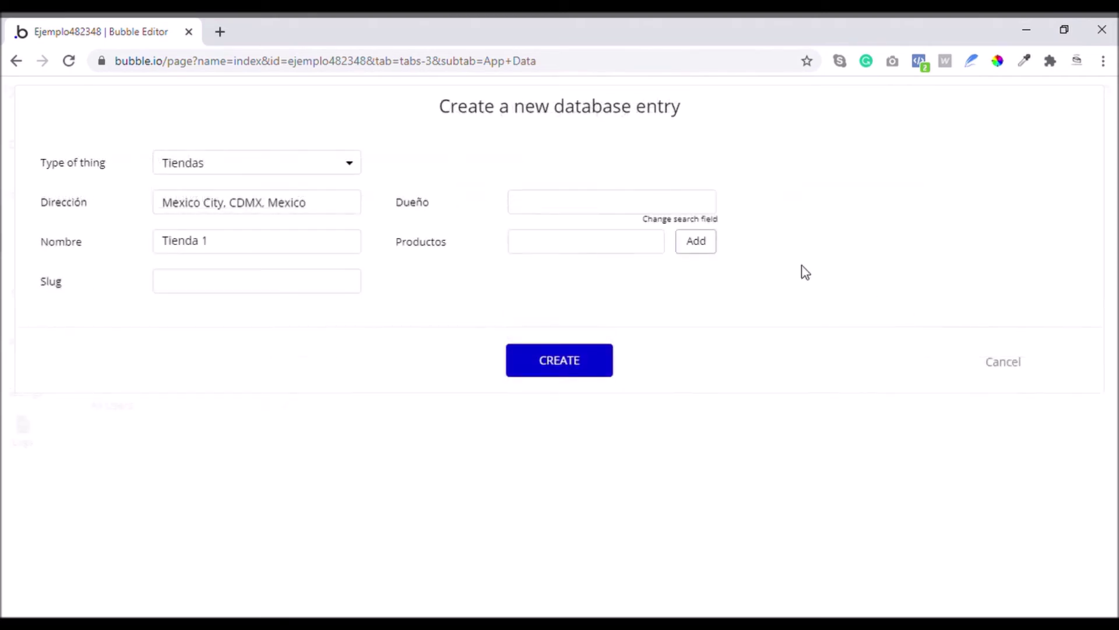
left_click(634, 211)
left_click(597, 244)
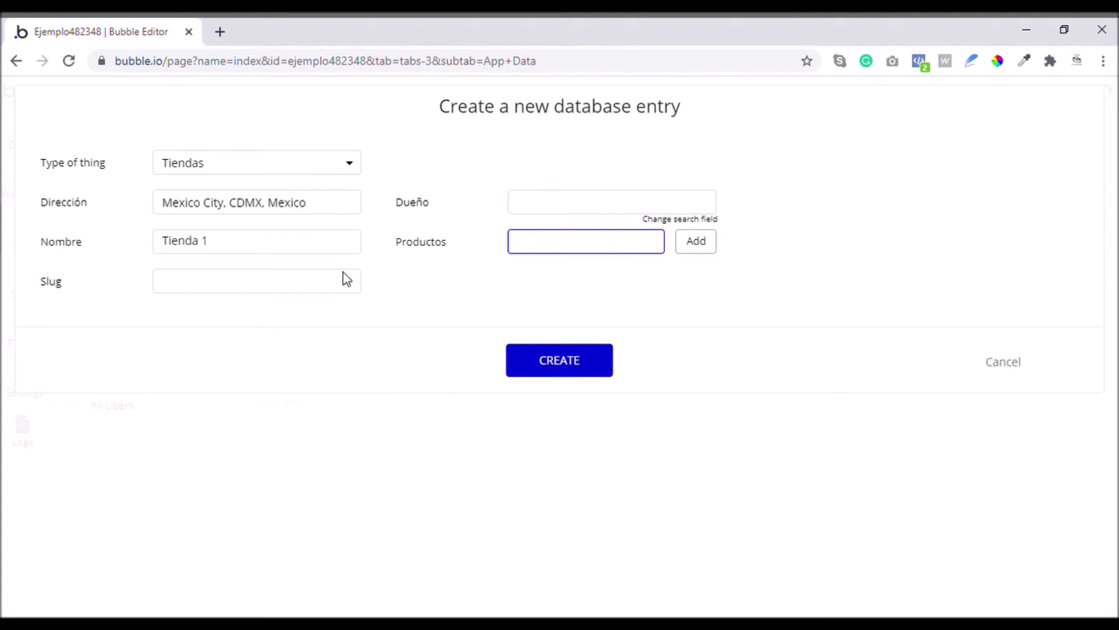
Set the slug to 'tienda-1' and create the entry
left_click(178, 288)
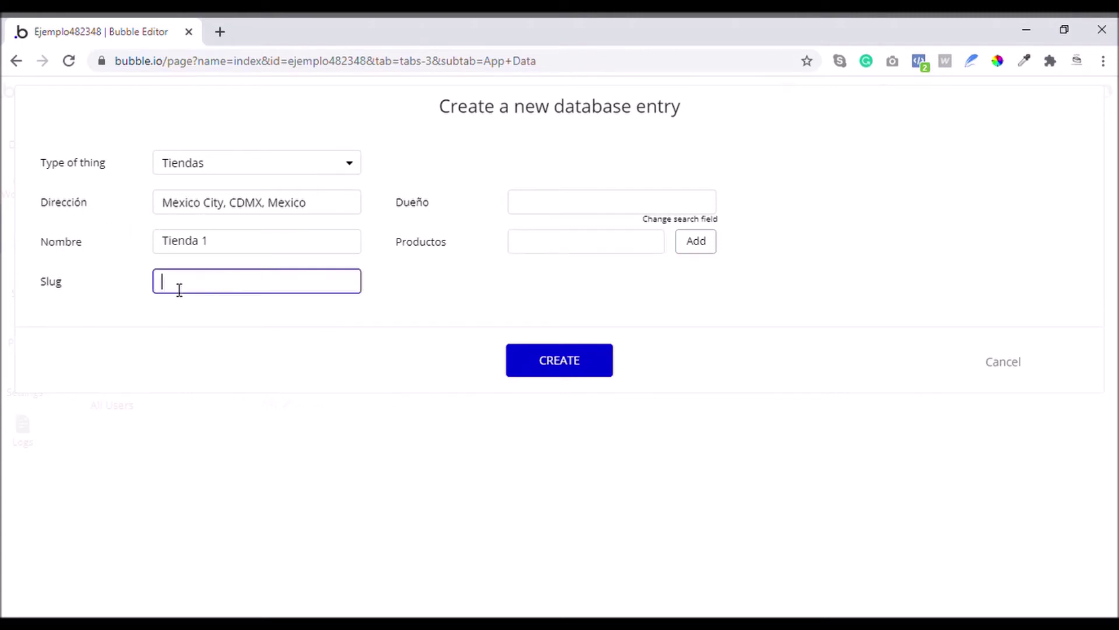
left_click(43, 283)
left_click(178, 280)
type("ienda-1")
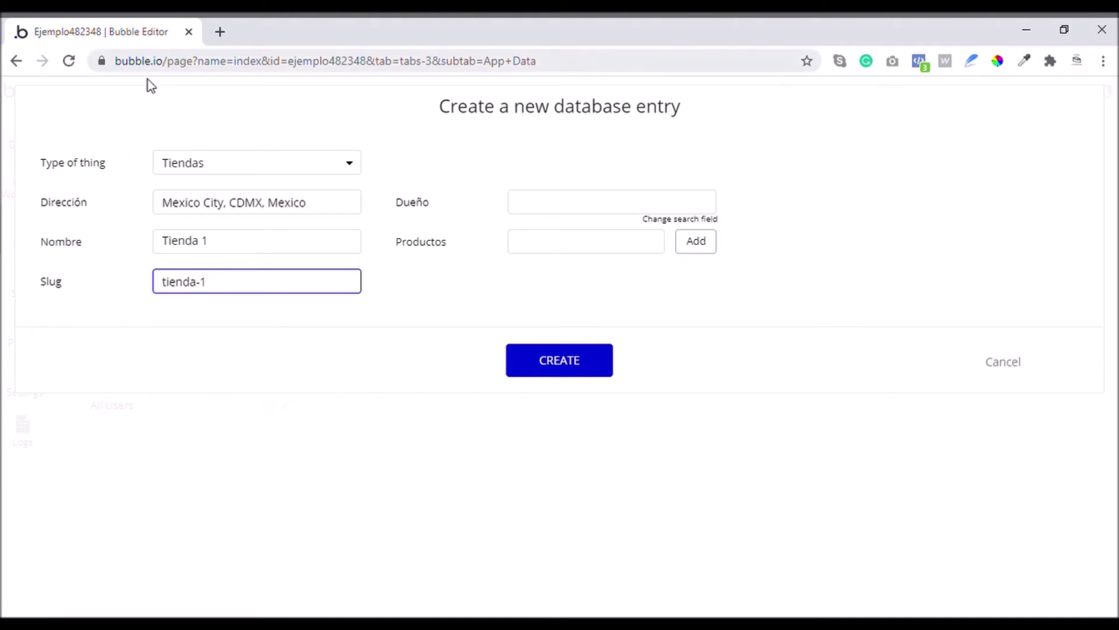
left_click(542, 362)
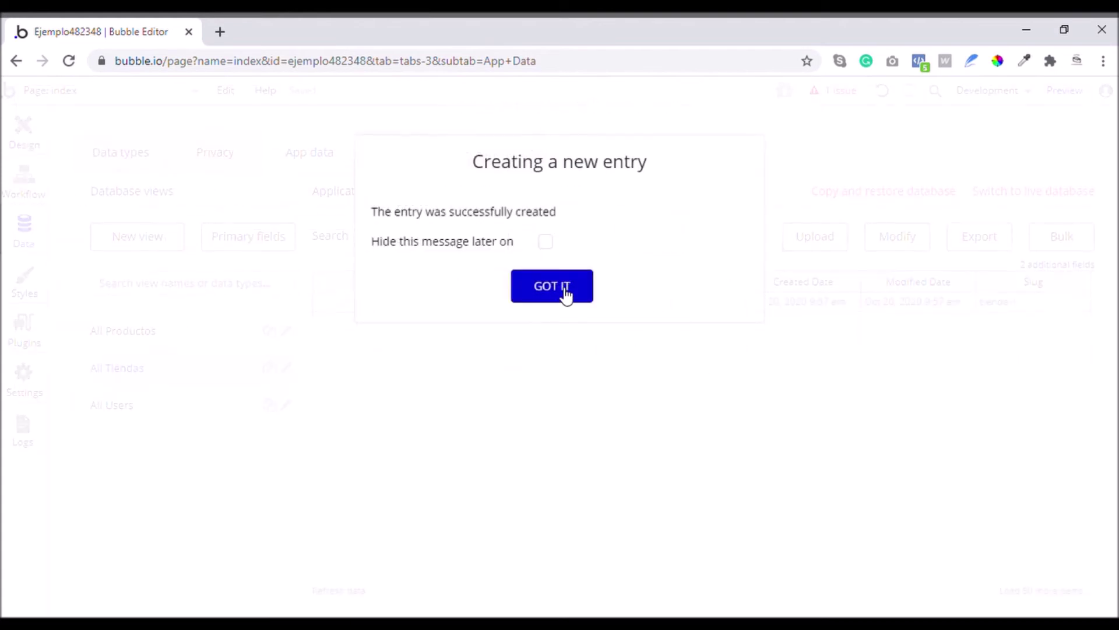
left_click(566, 293)
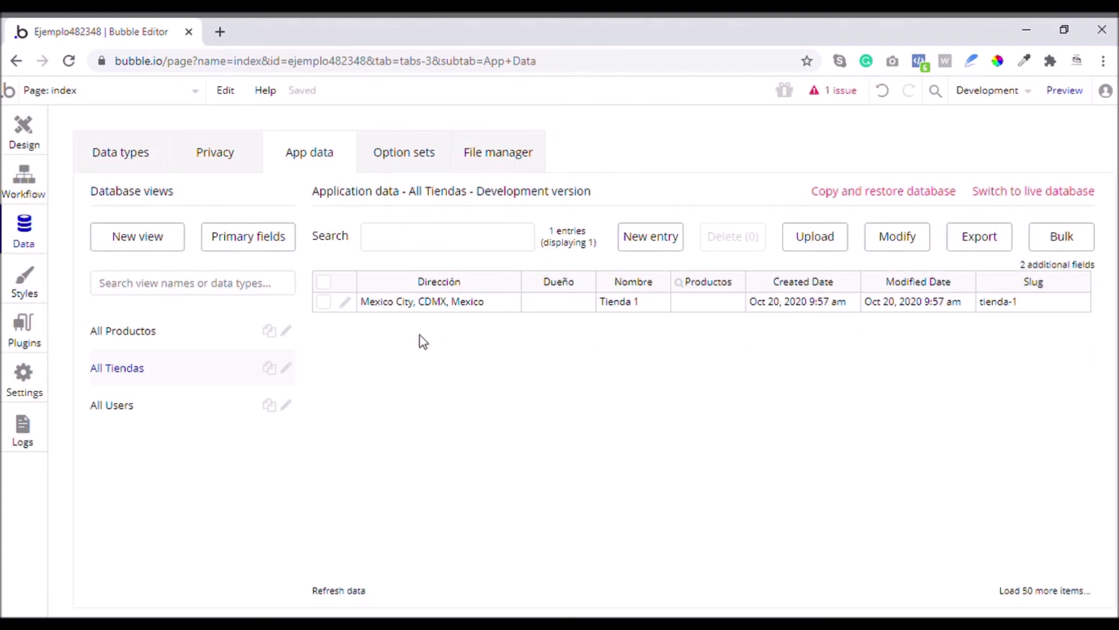
Open Tienda 1's entry and copy its unique id
left_click(136, 408)
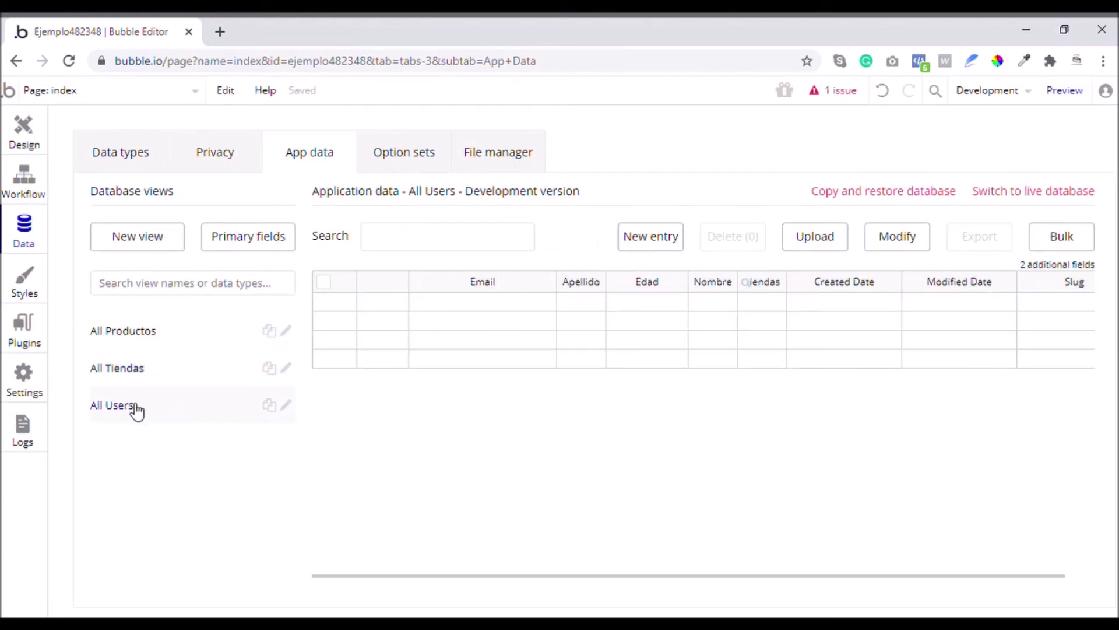
left_click(129, 373)
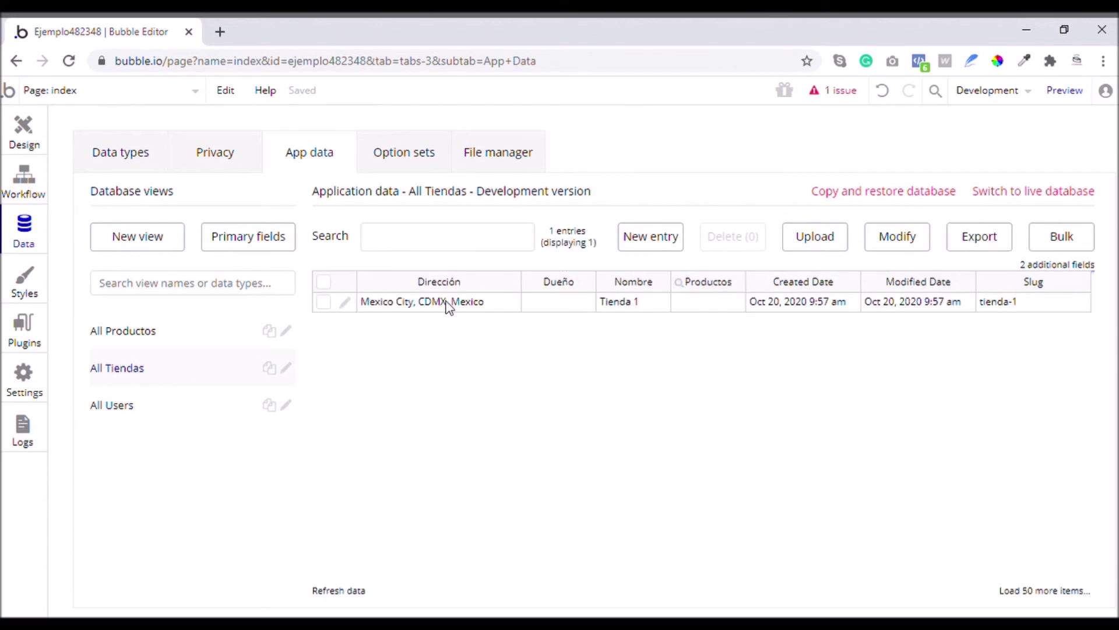
left_click(345, 302)
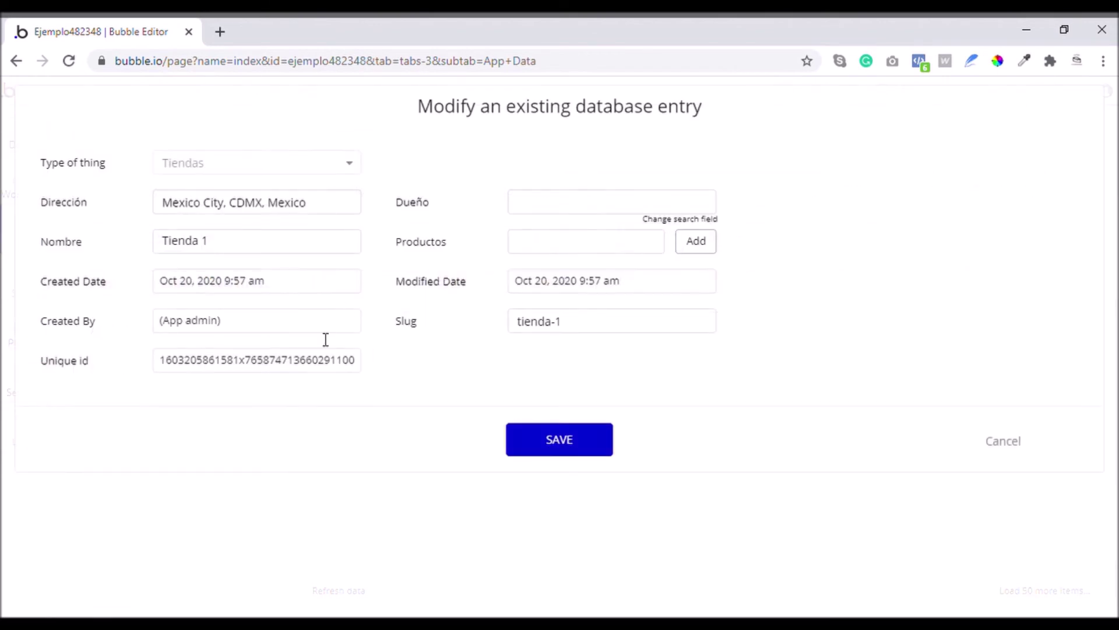
left_click_drag(165, 364, 364, 367)
key("ctrl+c")
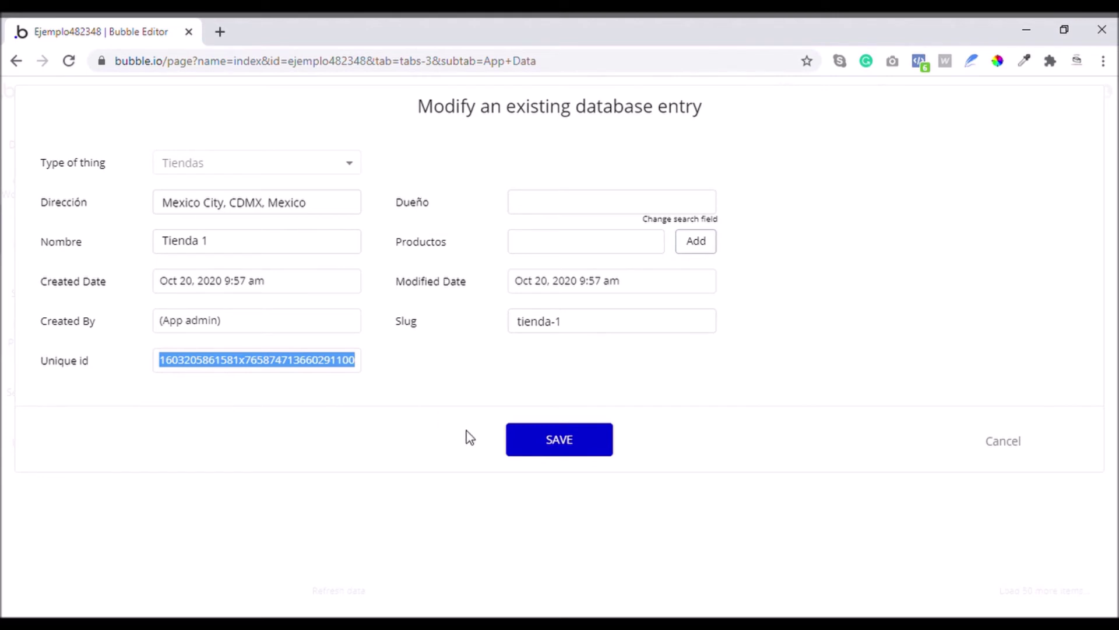
Save Tienda 1 and start a new entry in All Users
left_click(542, 447)
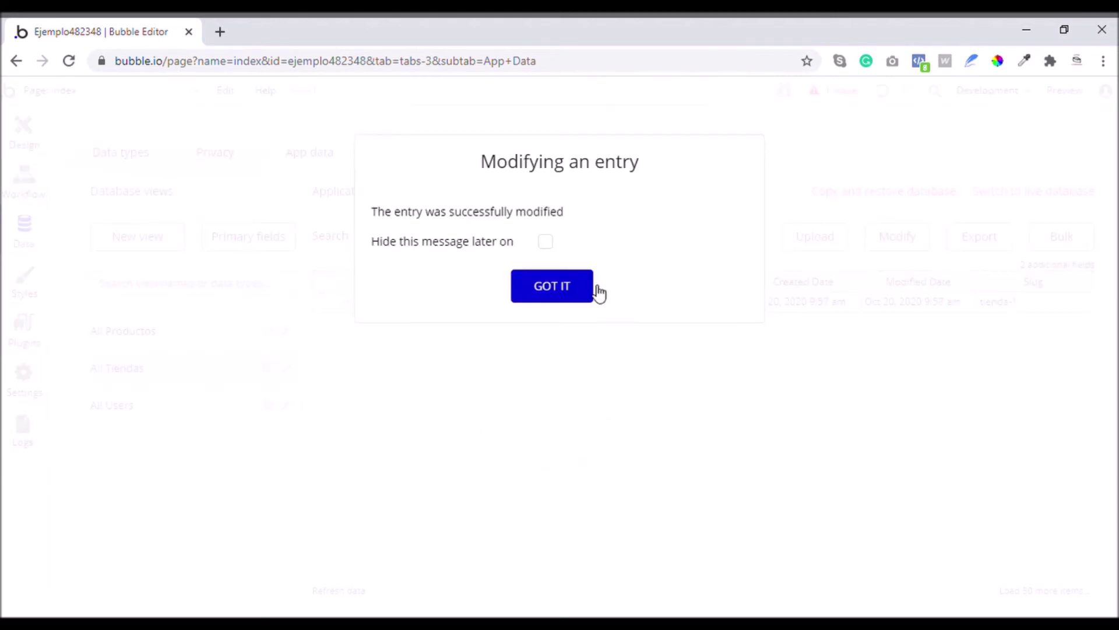
left_click(591, 289)
left_click(164, 403)
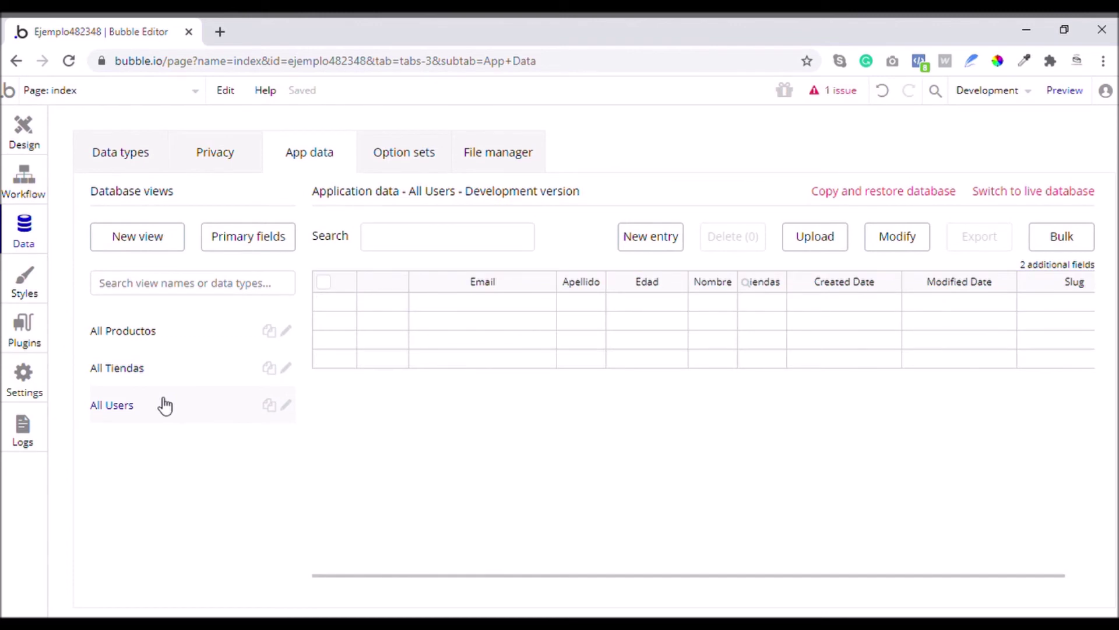
left_click(675, 243)
Fill the new User's surname, first name and e-mail, and set Edad to 29
left_click(286, 204)
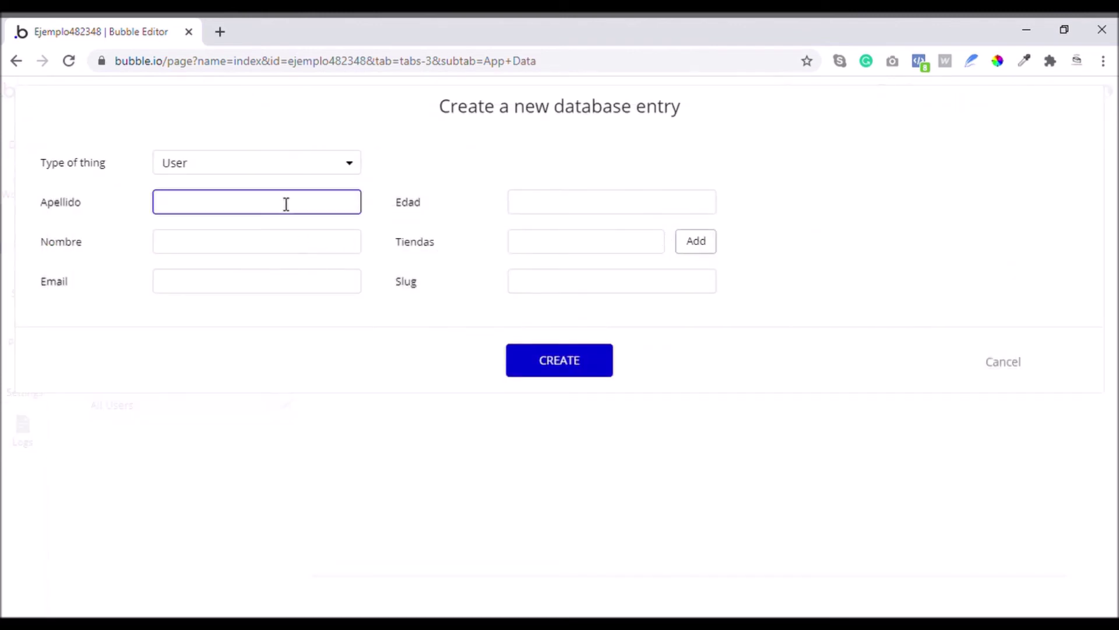
left_click(220, 240)
left_click(212, 286)
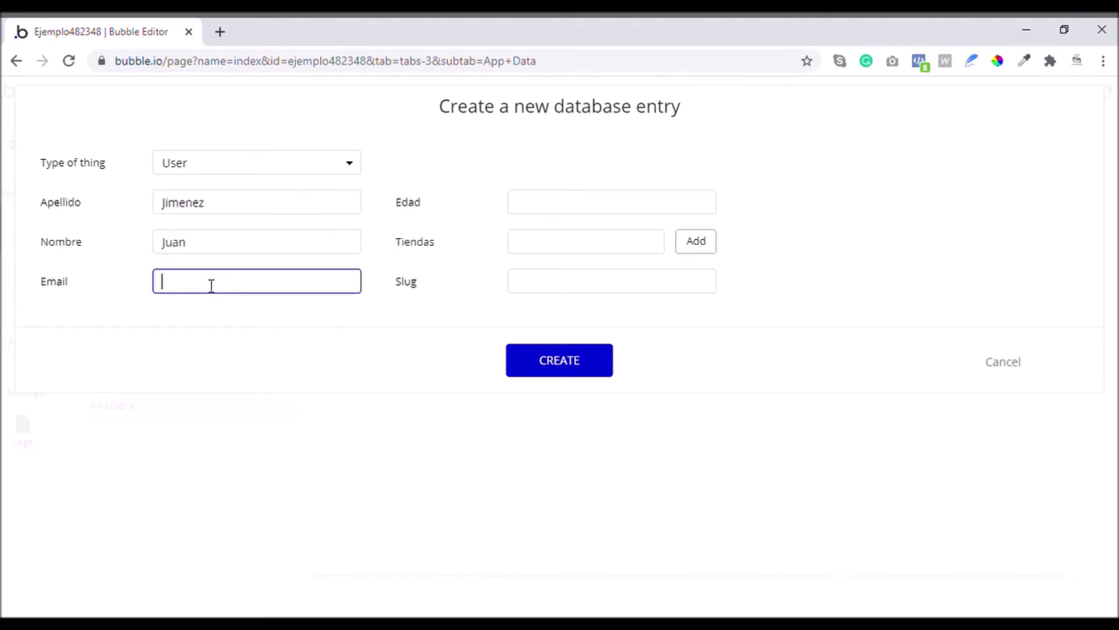
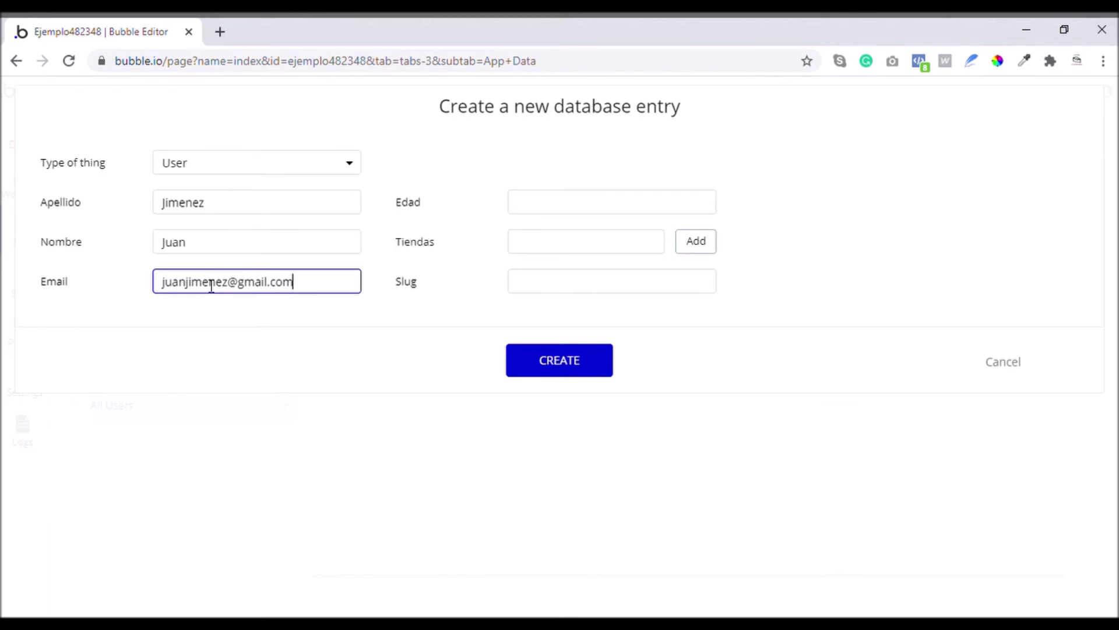
left_click(618, 207)
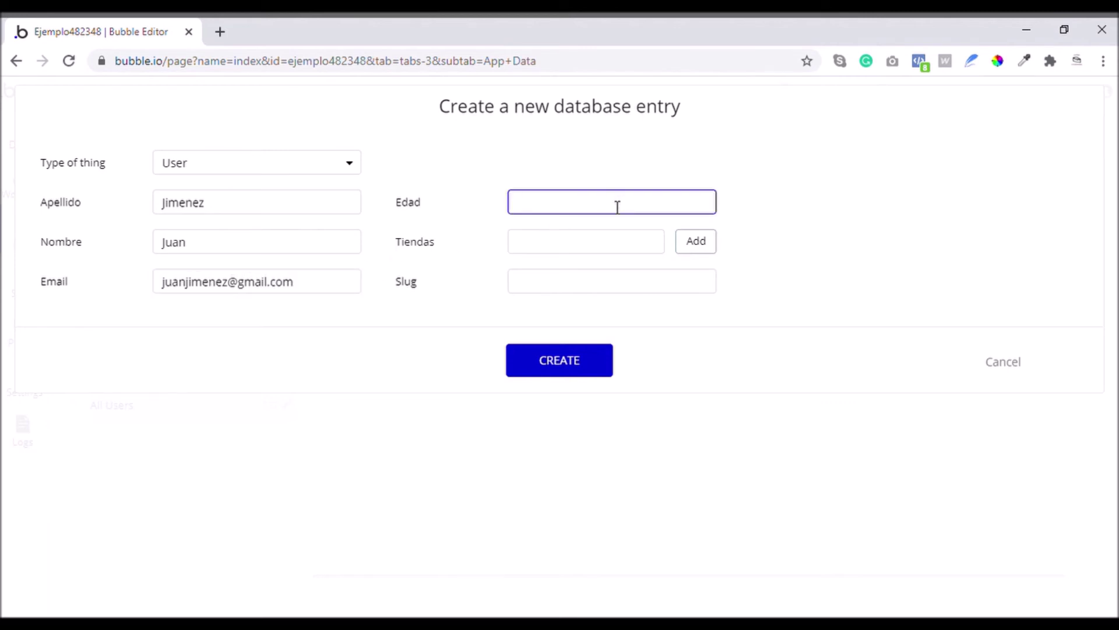
type("29")
Link Tienda 1 via its pasted unique id, enter a surname-based slug, and create the User
left_click(558, 249)
left_click(713, 248)
left_click(592, 249)
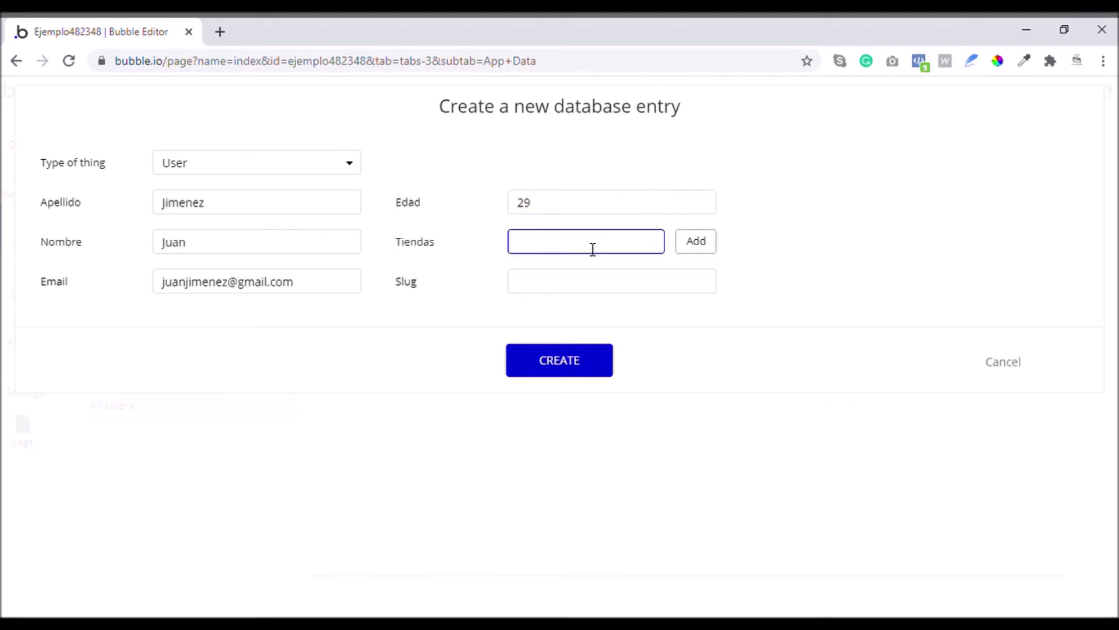
key("ctrl+v")
left_click(573, 274)
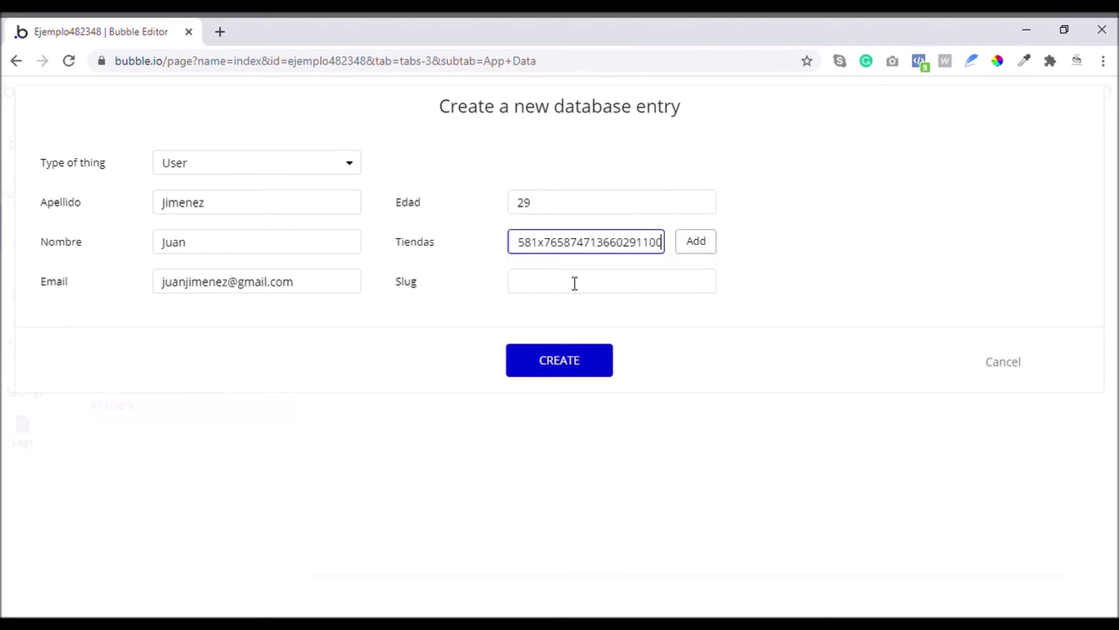
left_click(697, 241)
left_click(557, 307)
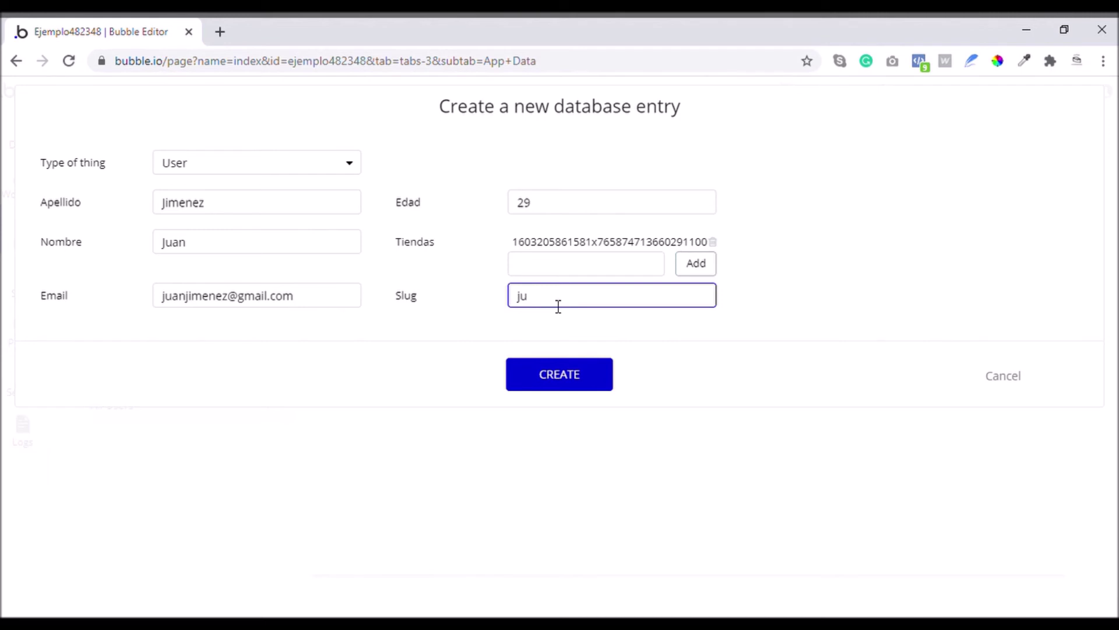
type("an-jimenez")
left_click(586, 378)
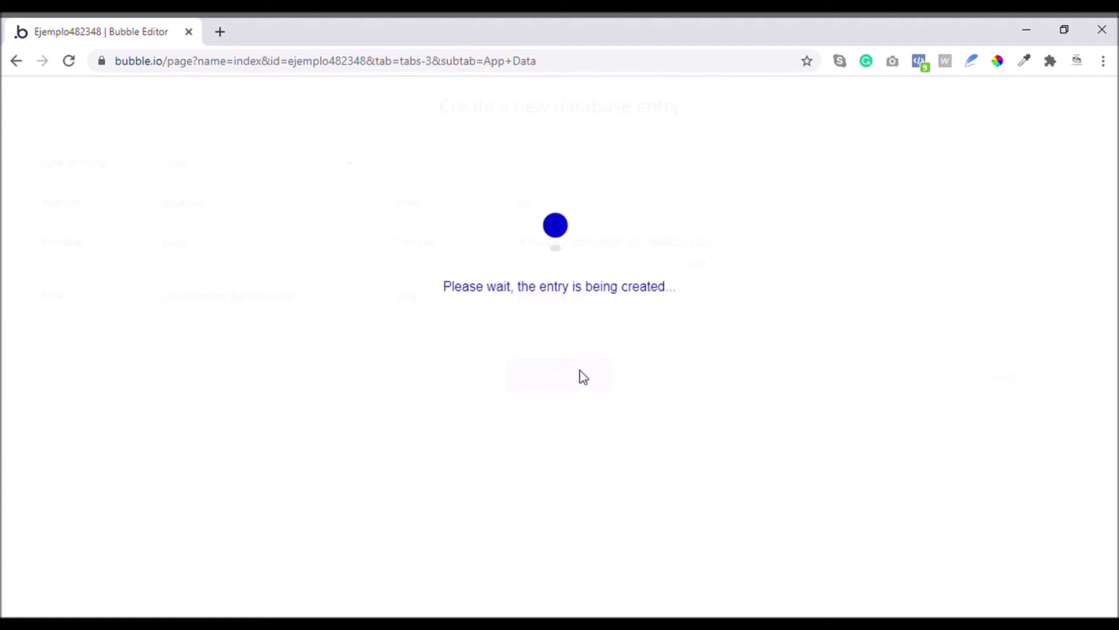
left_click(559, 289)
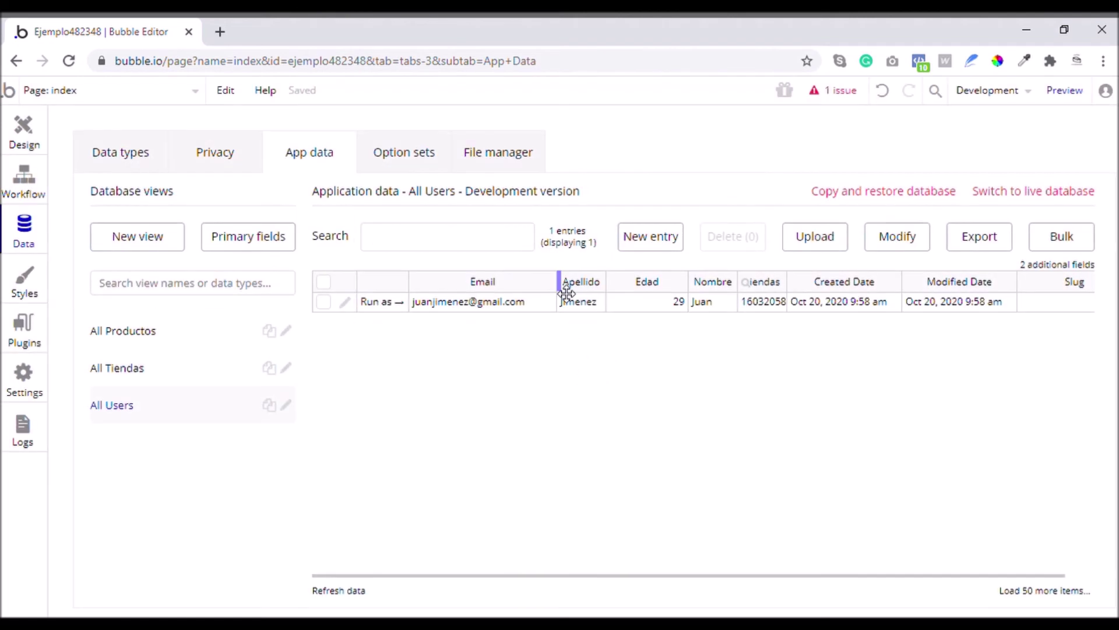
Create a new Productos entry with 4.png as Brochure and a picture under Imagenes
left_click(125, 330)
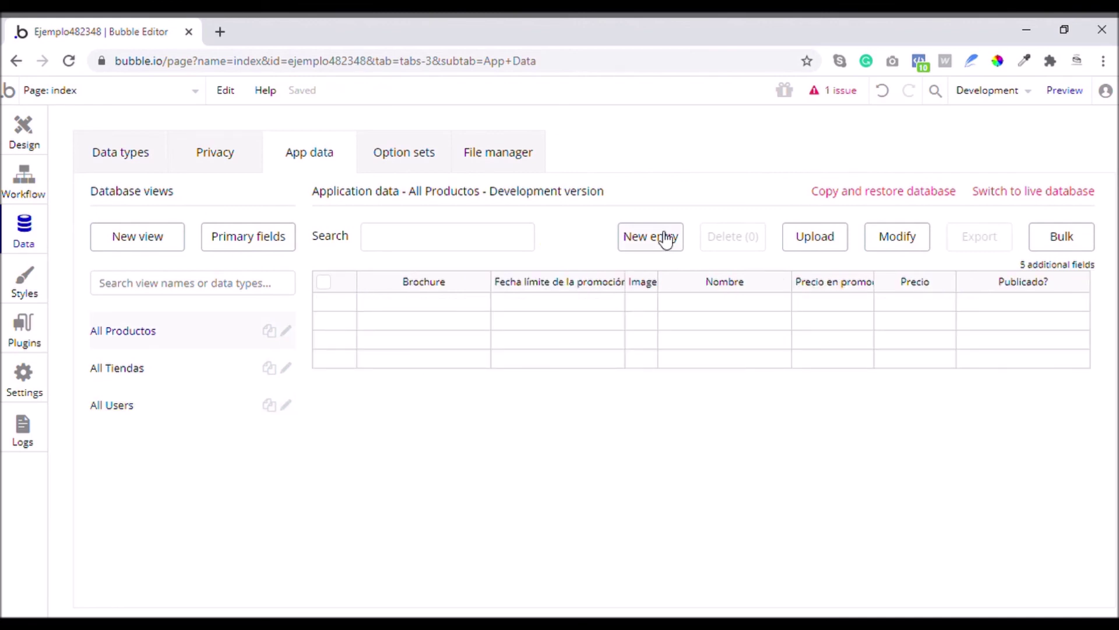
left_click(662, 236)
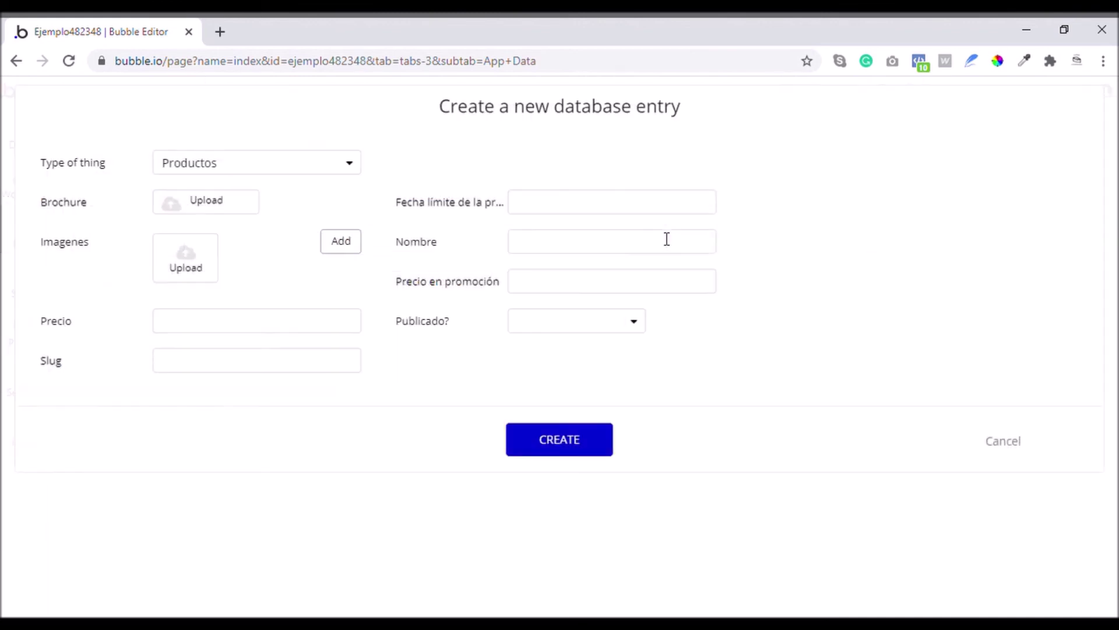
left_click(196, 204)
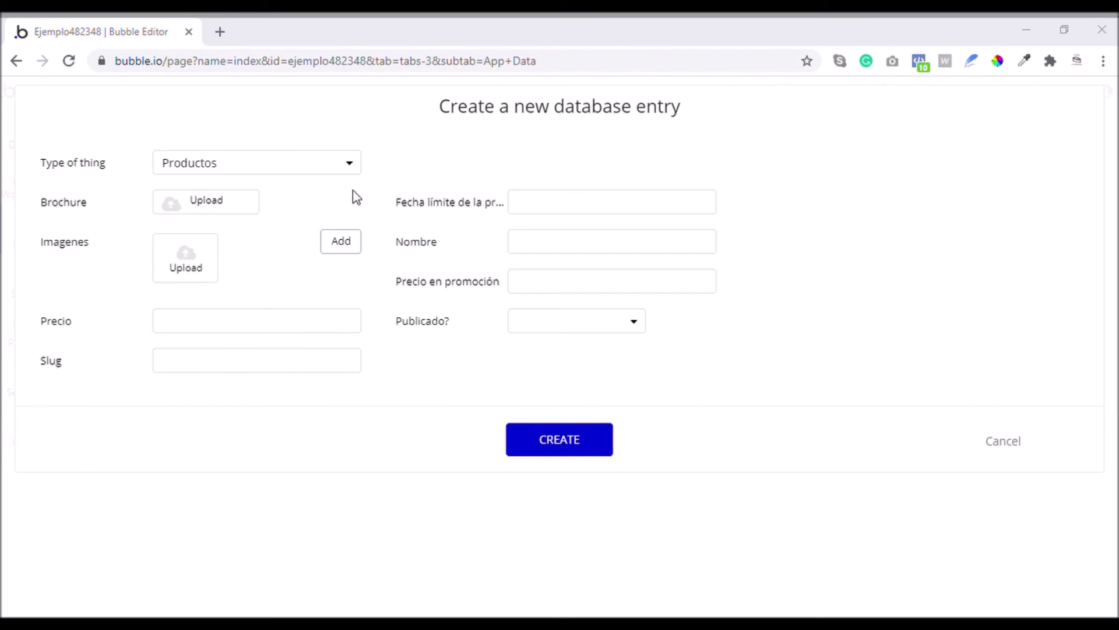
left_click(661, 500)
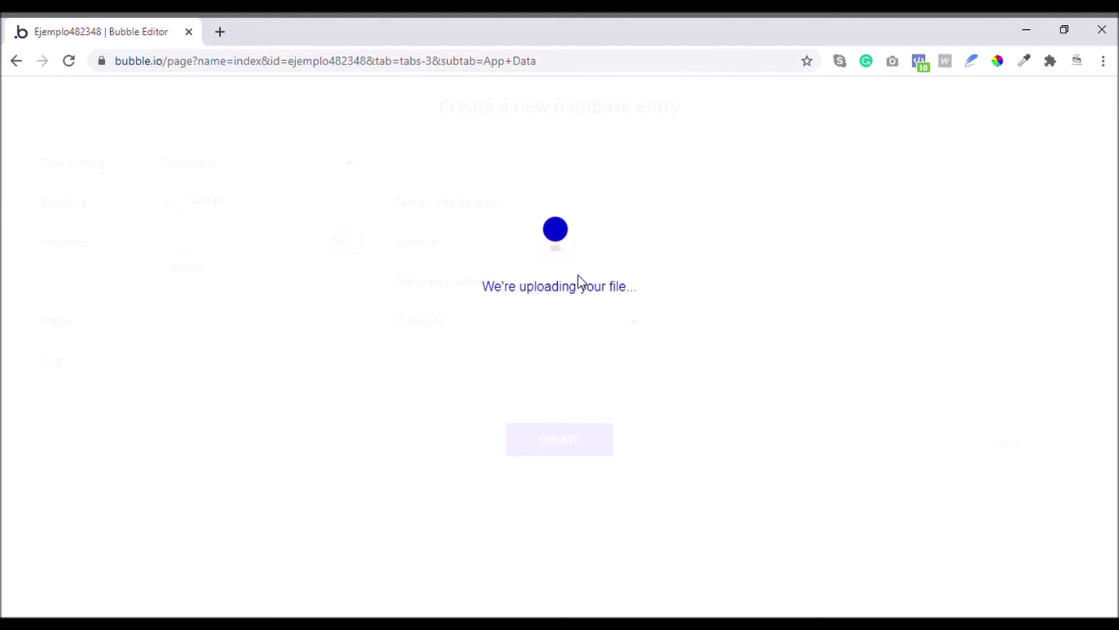
left_click(193, 267)
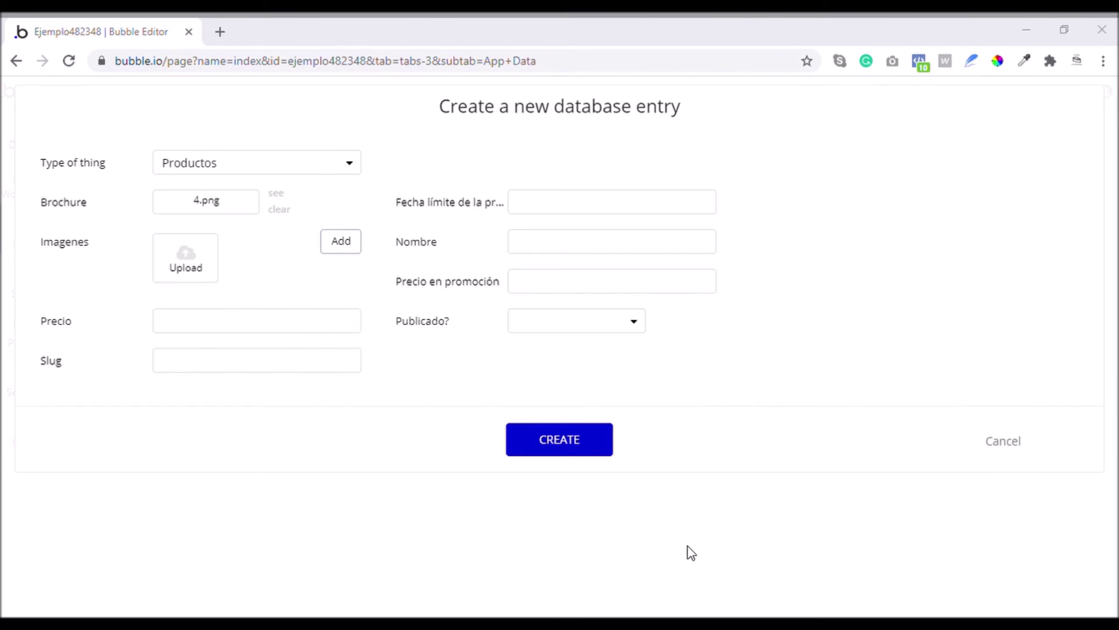
key("Return")
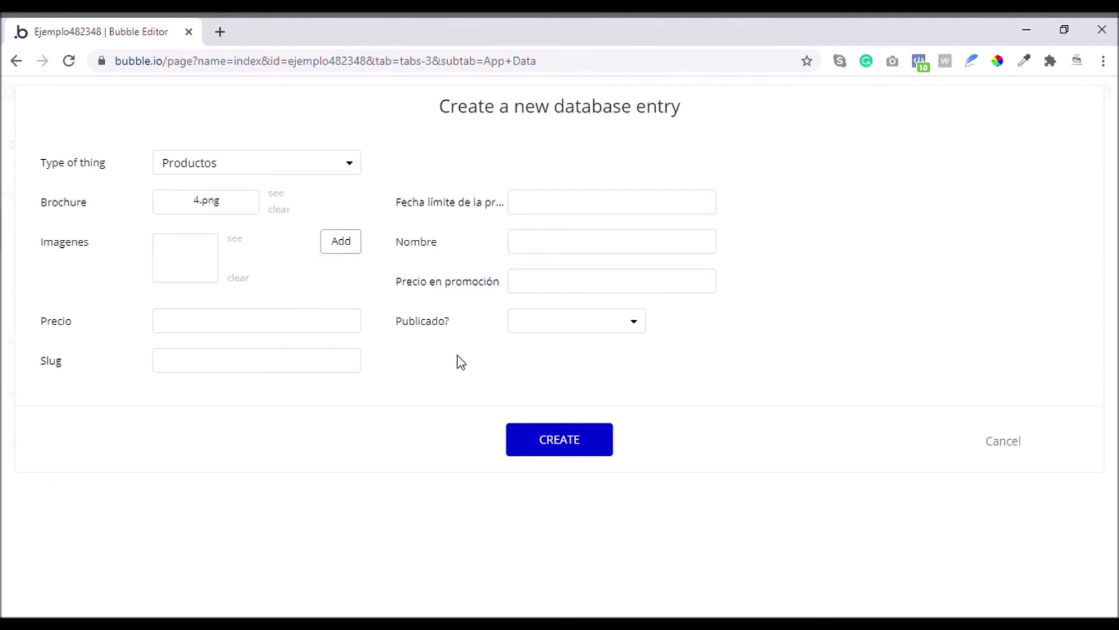
Mark the product Publicado yes with promotion deadline 08/08/2020 12:00p
left_click(330, 245)
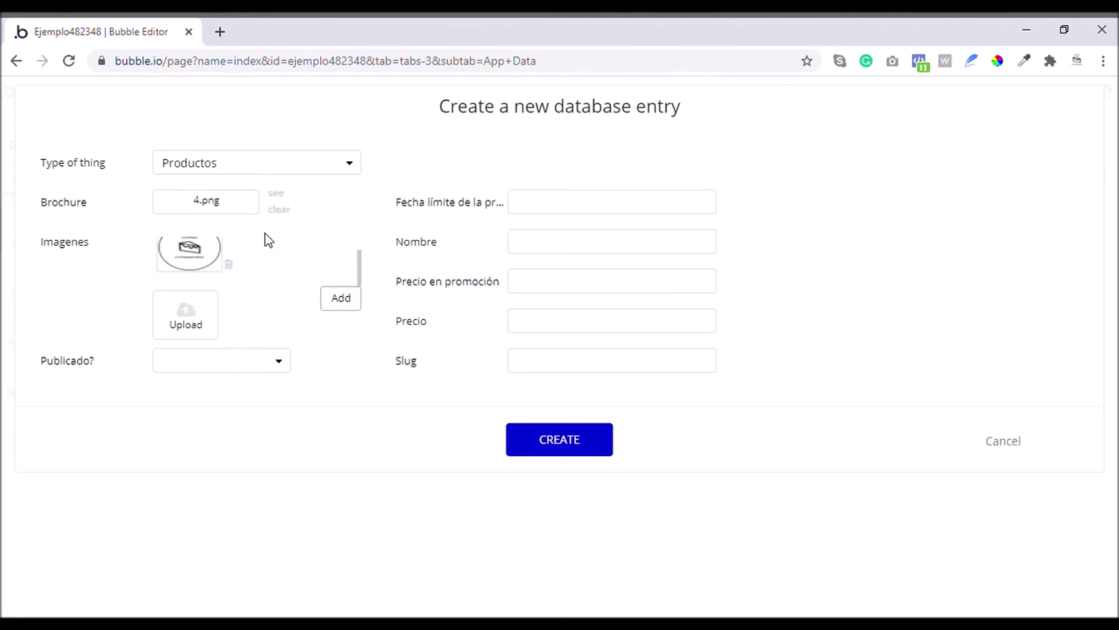
left_click(220, 366)
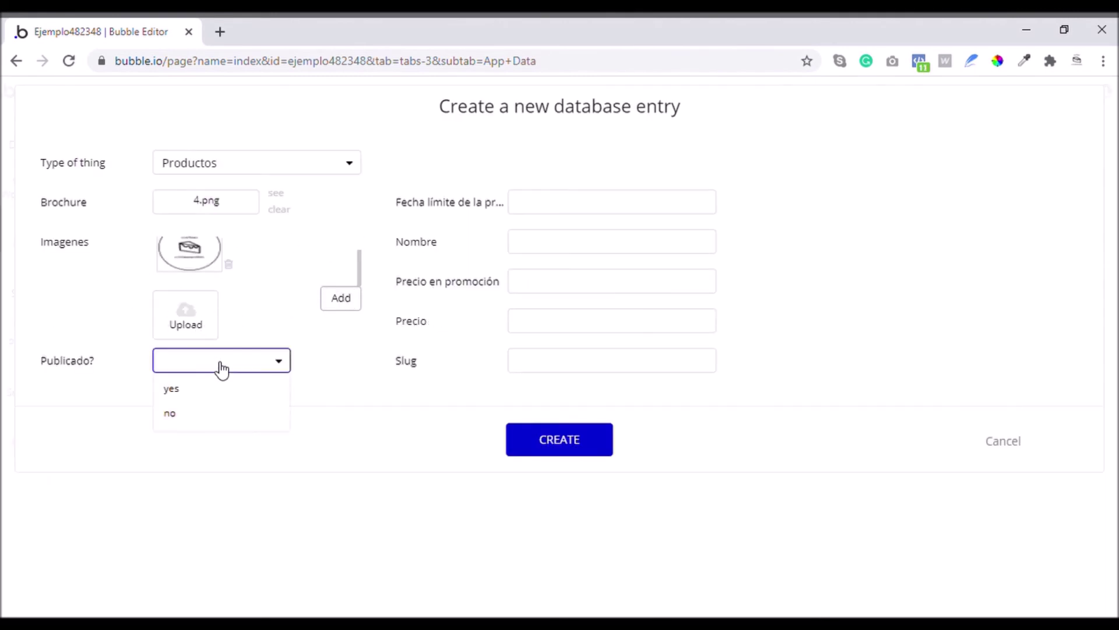
left_click(194, 399)
left_click(611, 204)
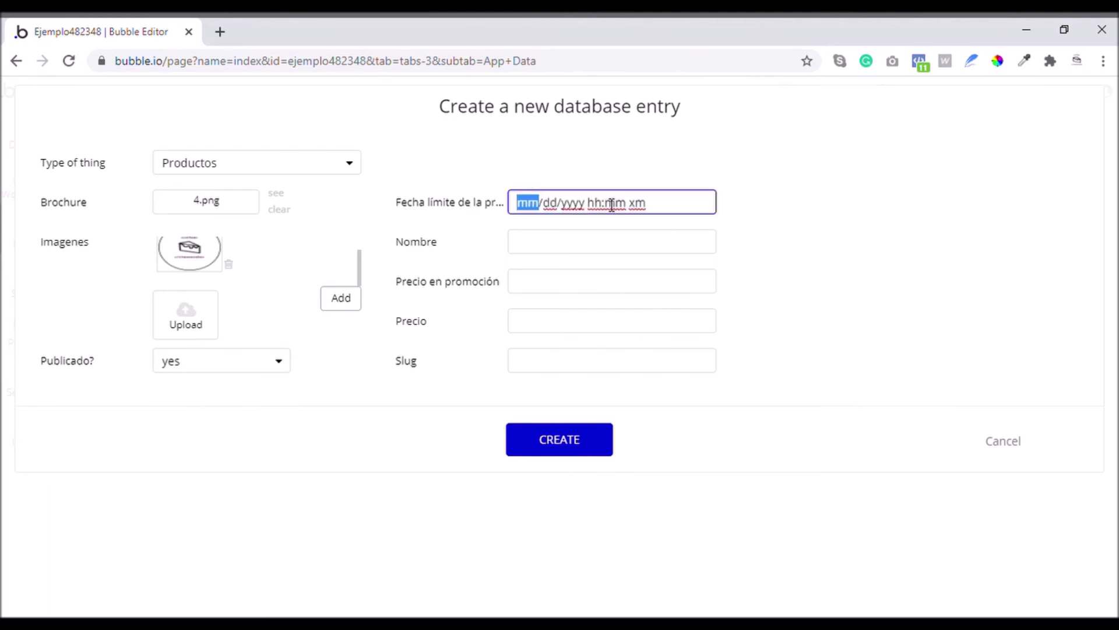
type("08/")
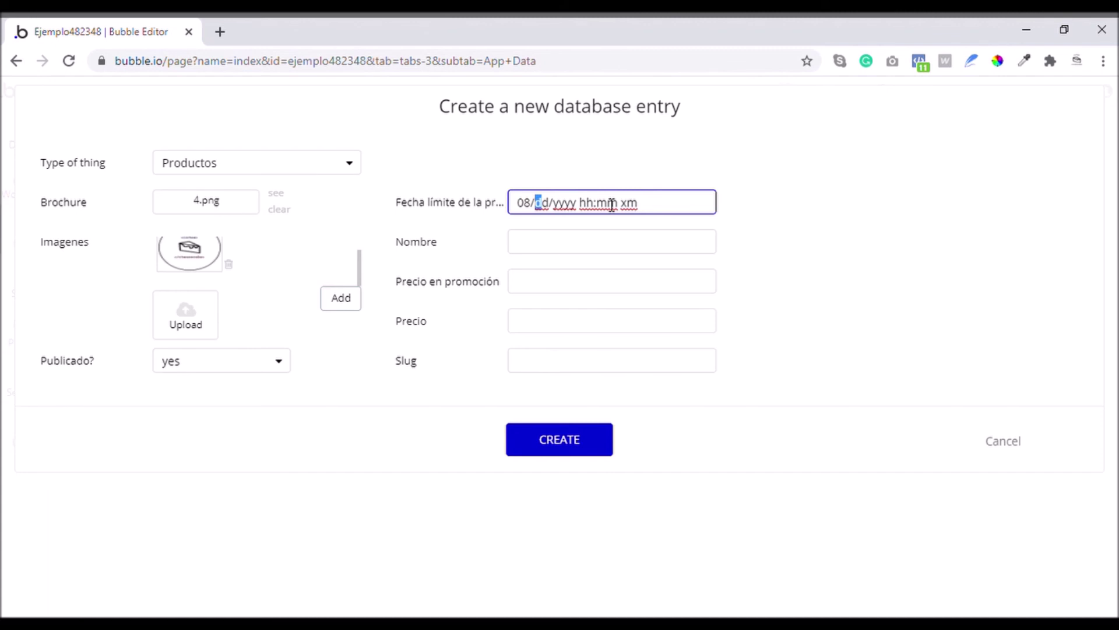
type("08/")
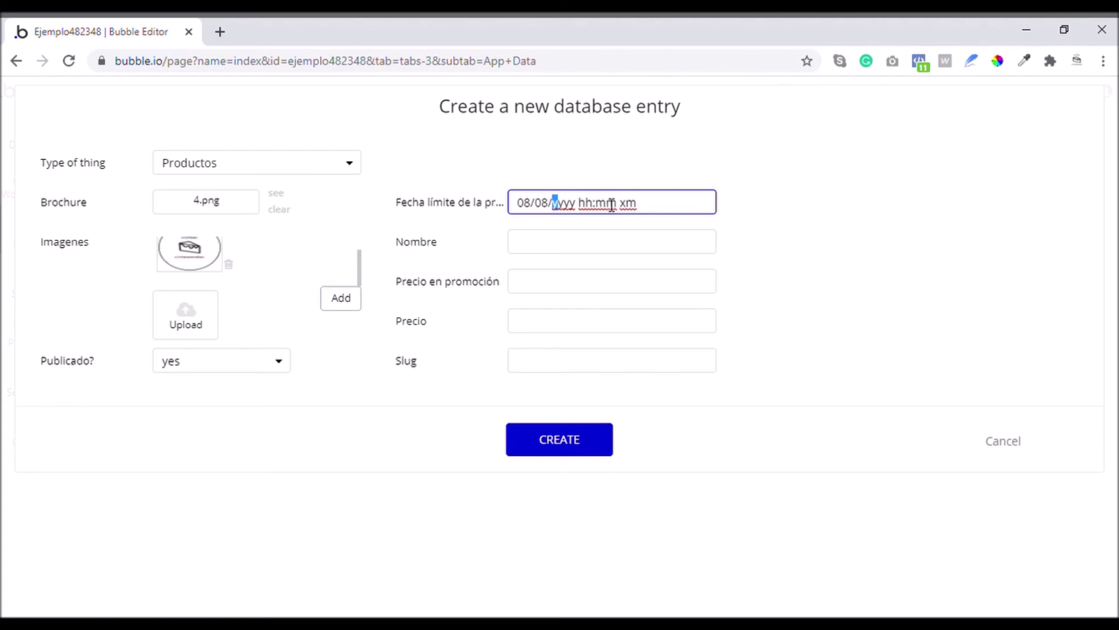
type("2020 ")
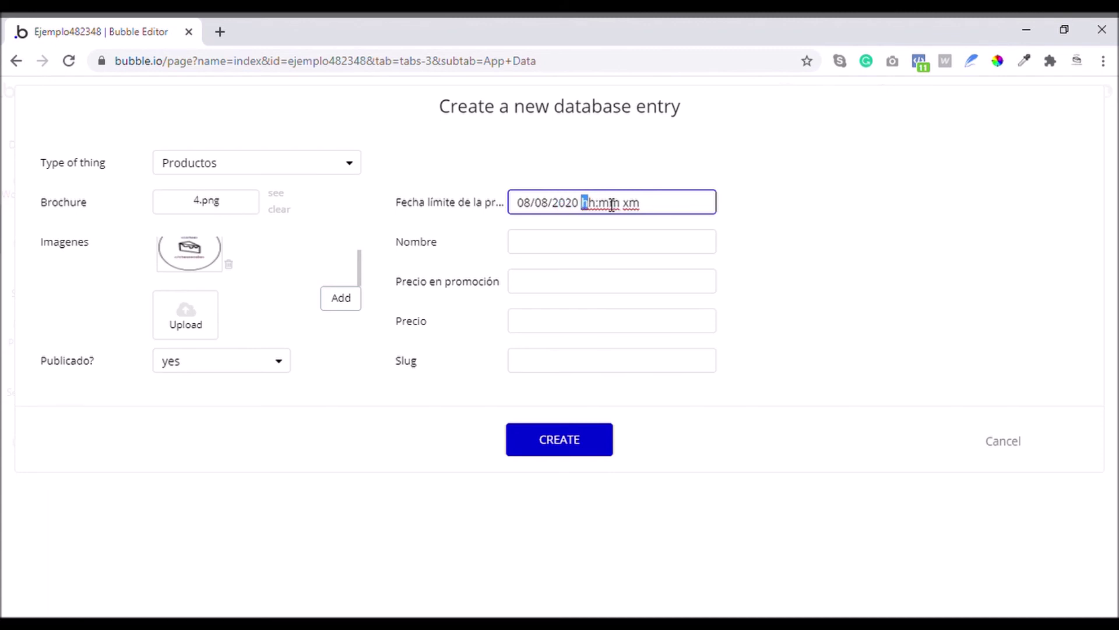
type("12:00pm")
Enter name Producto 1, promotion price 50, price 75 and slug producto-1, then create it
left_click(592, 247)
type("Producto 1")
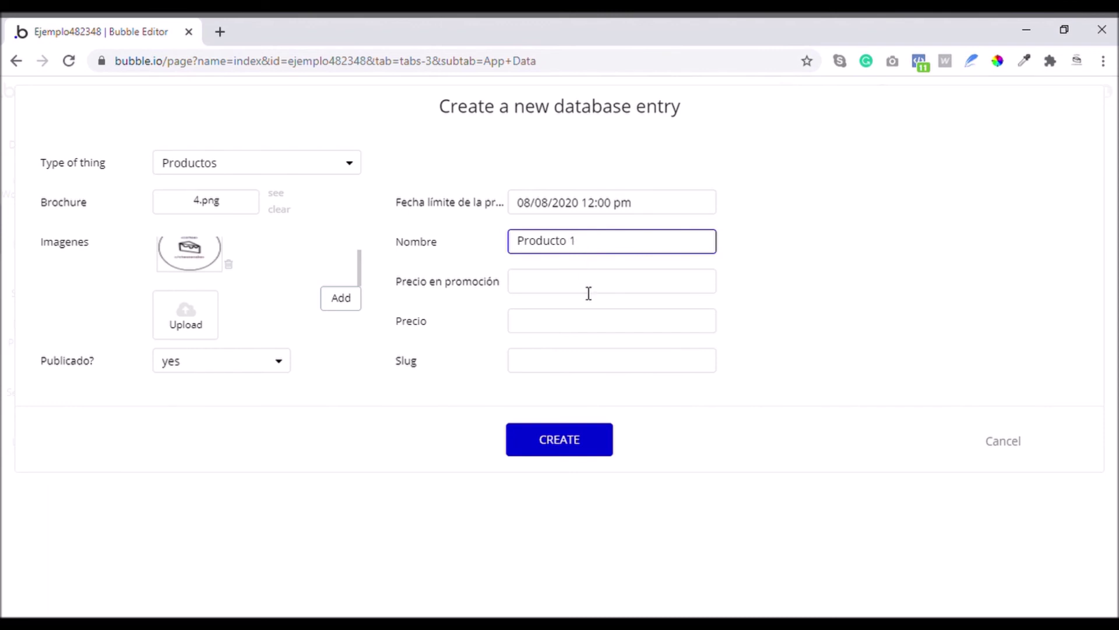
left_click(589, 294)
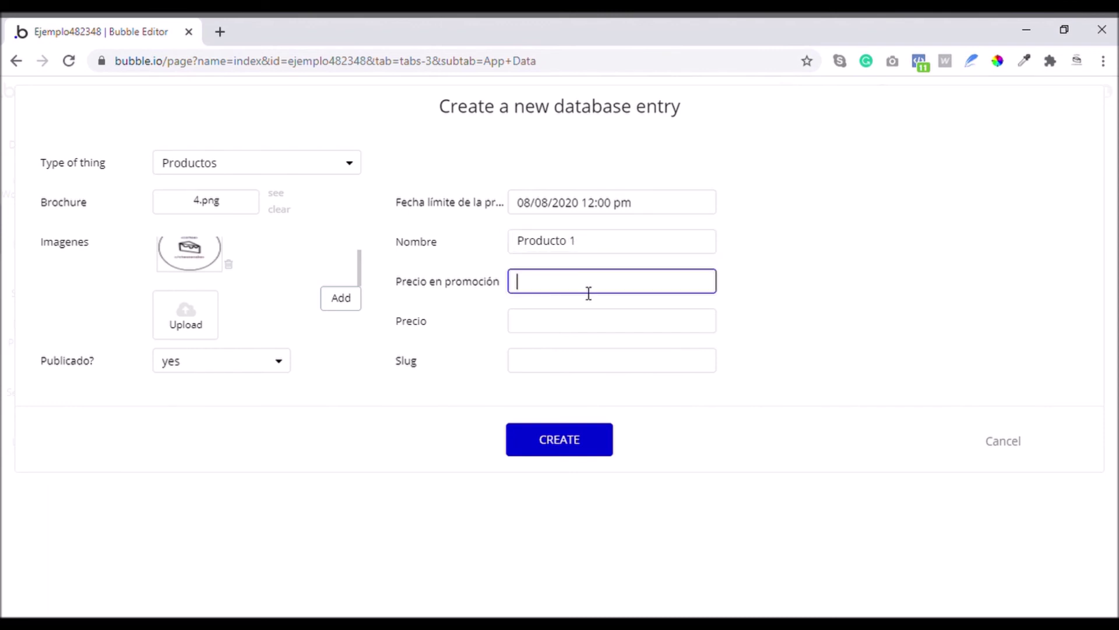
type("50")
left_click(551, 319)
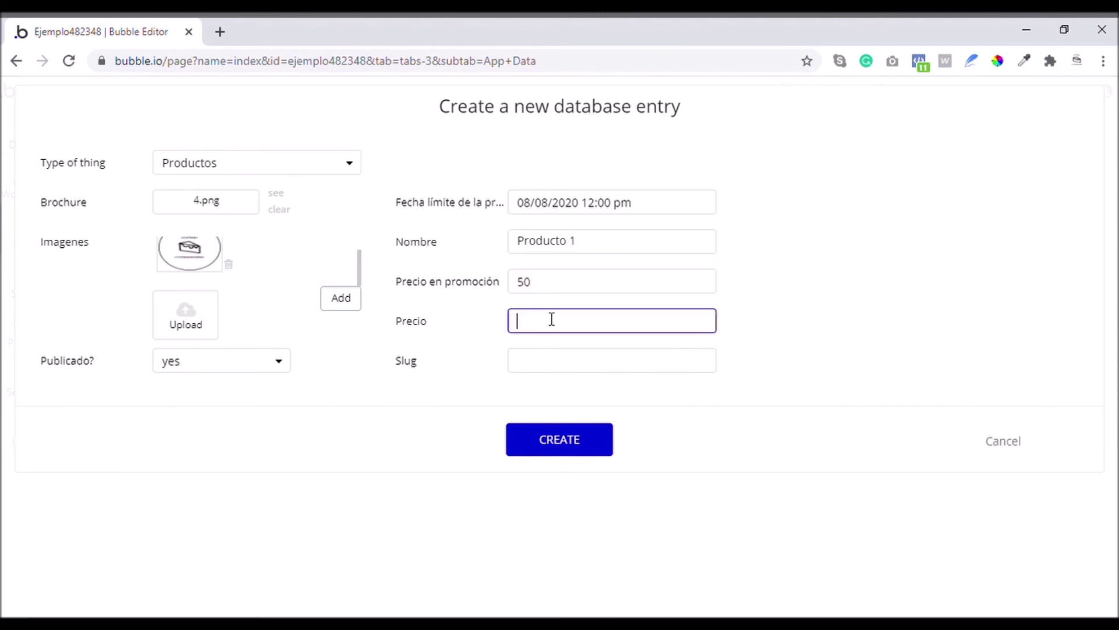
left_click(533, 362)
type("producto")
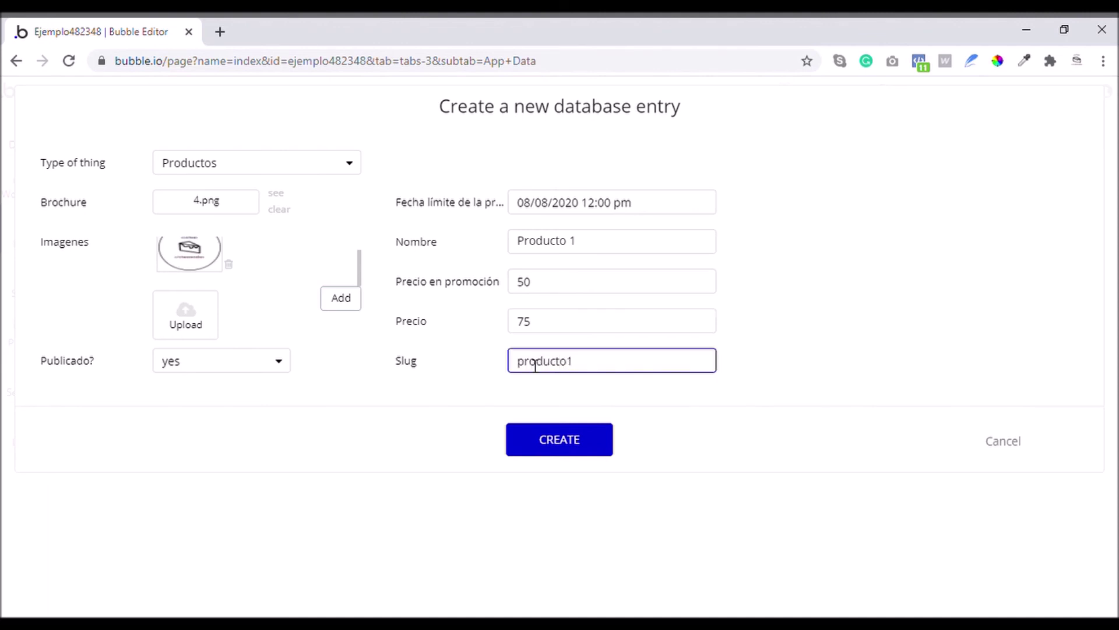
left_click_drag(600, 370, 500, 370)
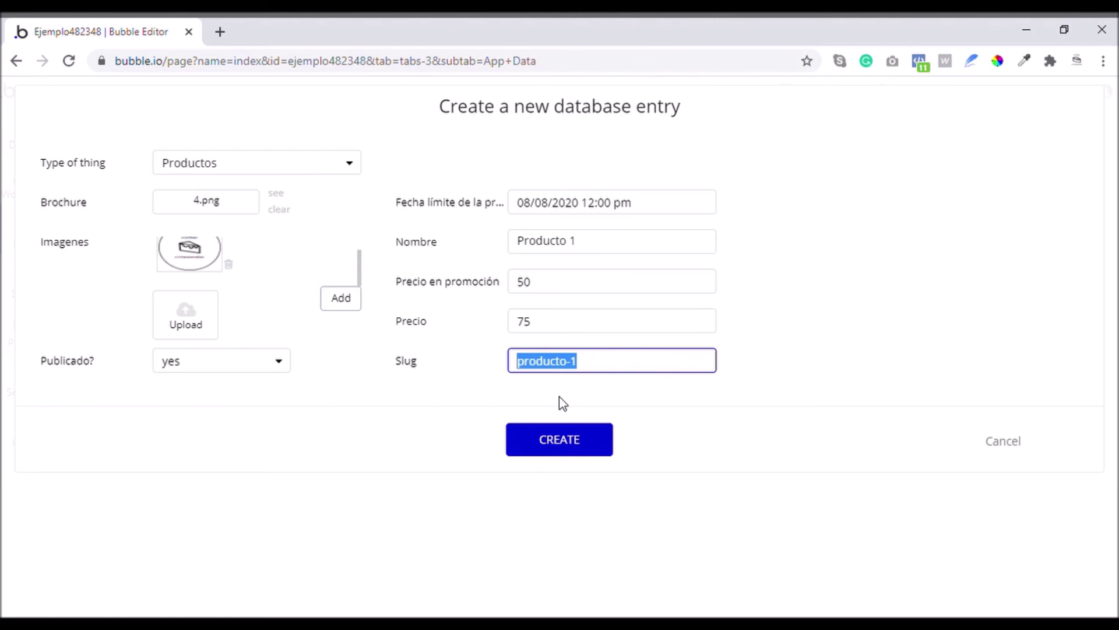
left_click(600, 446)
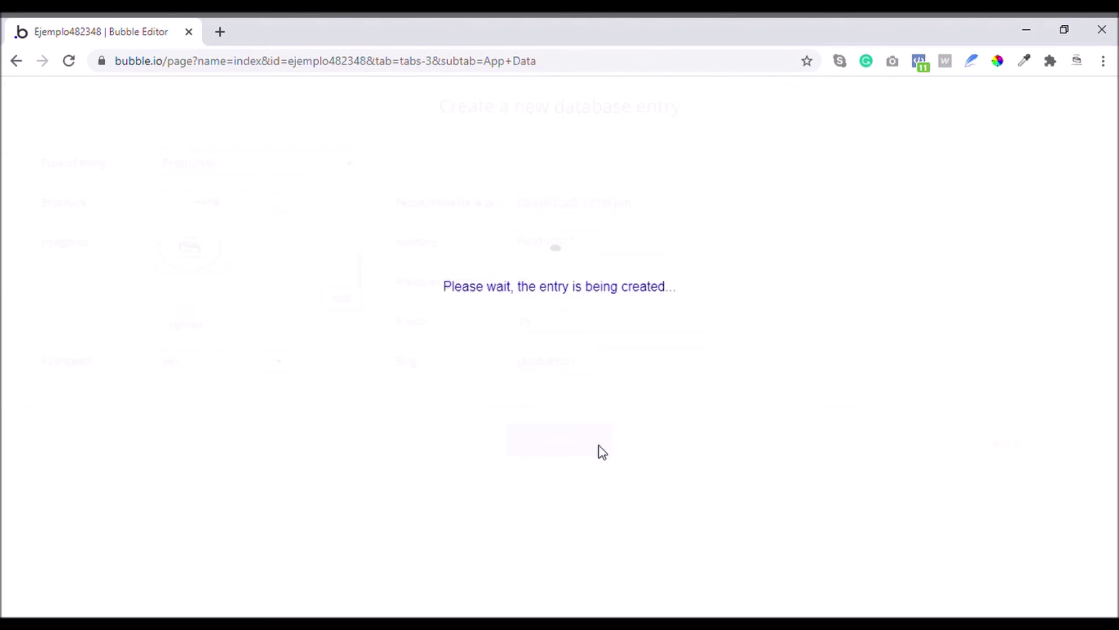
Copy Producto 1's unique id from its edit form and save the entry
left_click(558, 306)
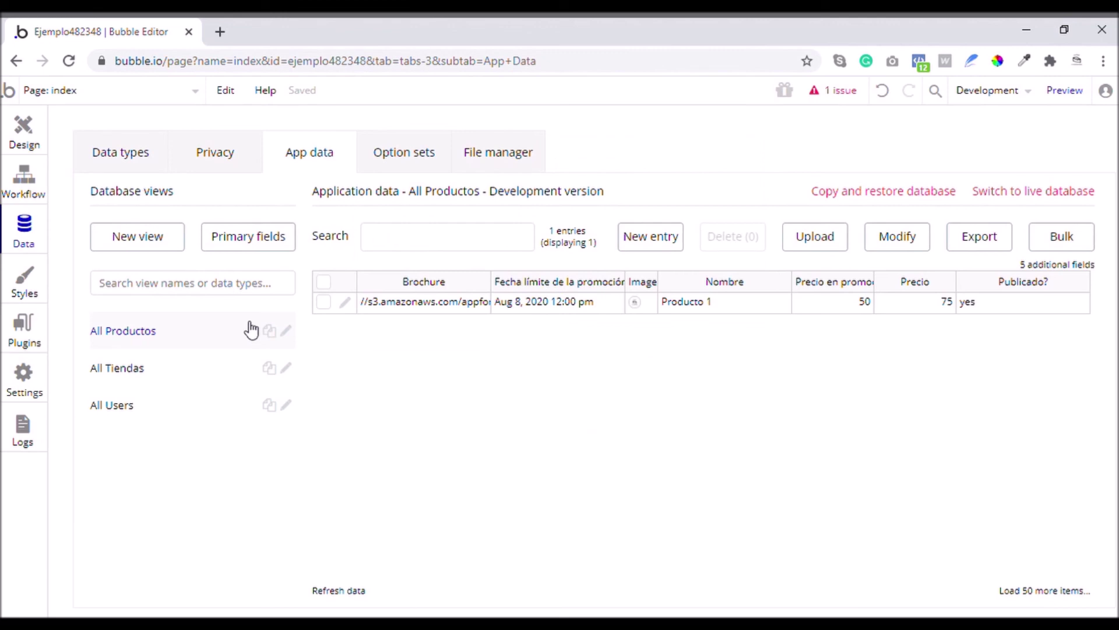
left_click(346, 303)
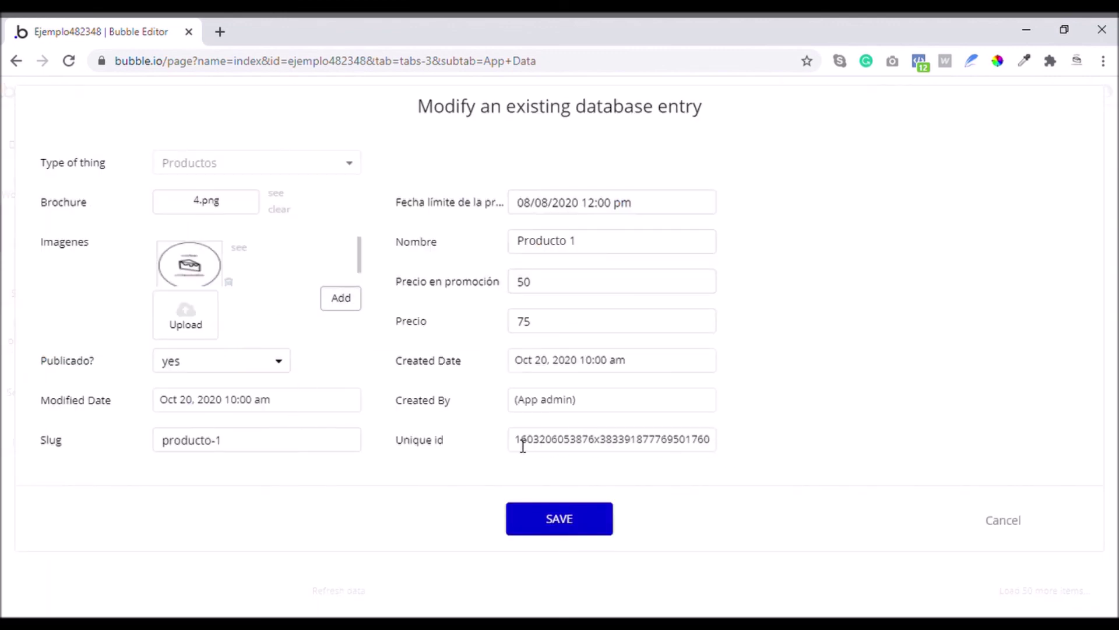
left_click_drag(523, 446, 700, 449)
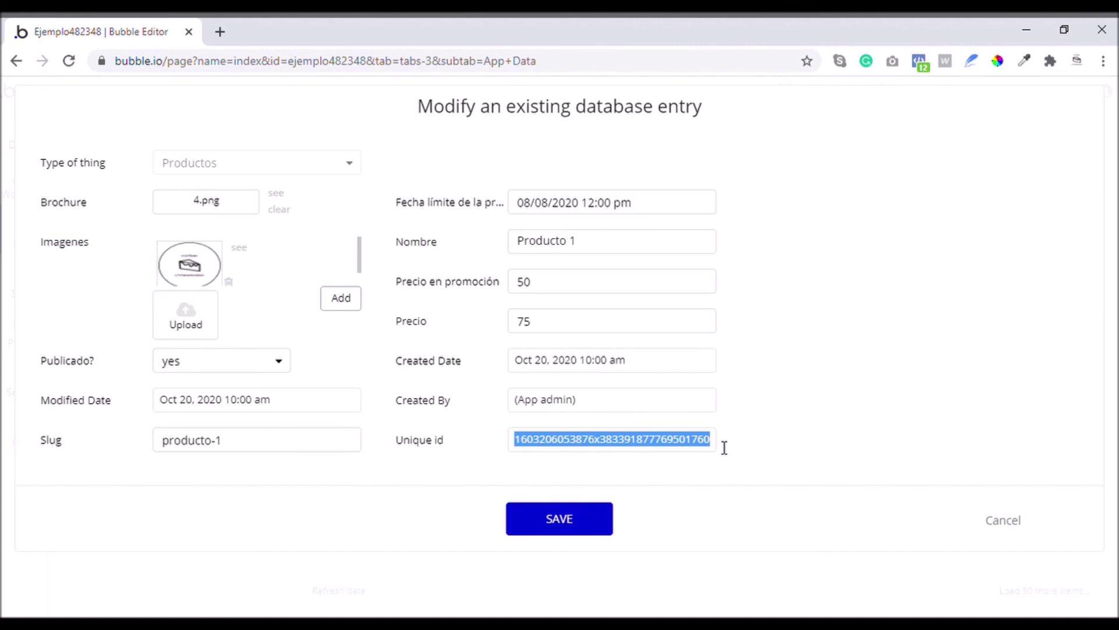
left_click(563, 511)
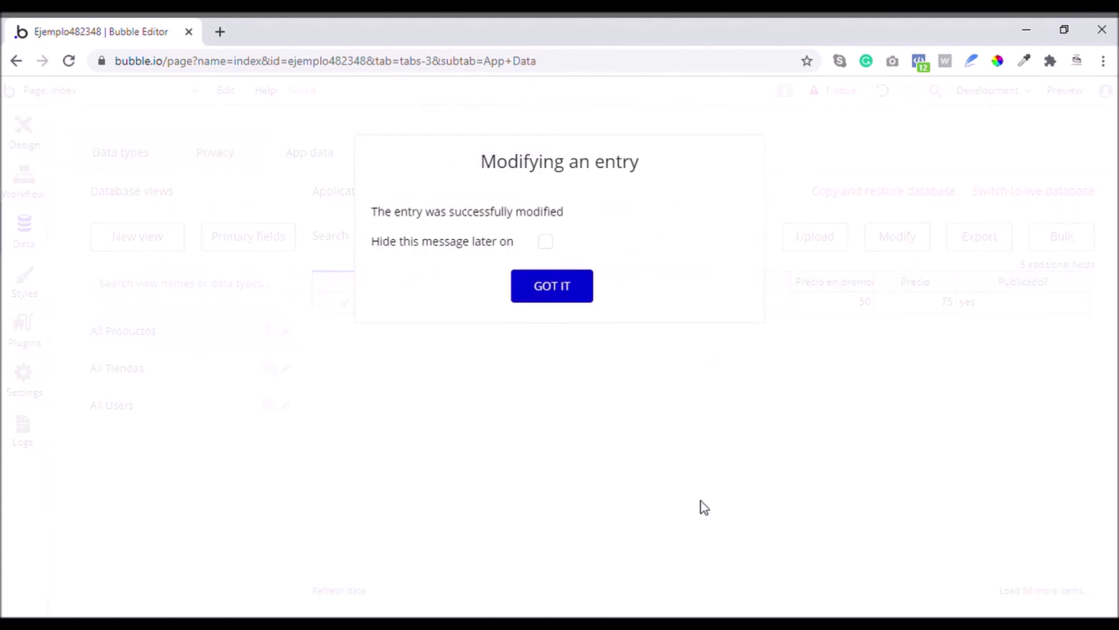
left_click(546, 305)
Paste the product id into Tienda 1's Productos list, add it, and save Tienda 1
left_click(129, 376)
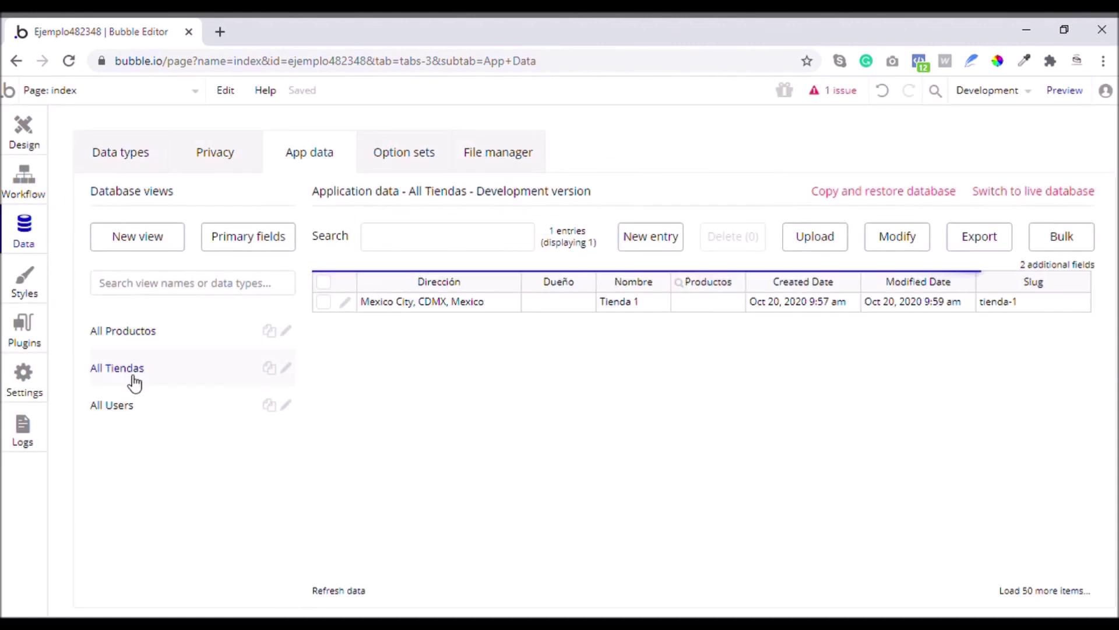
left_click(345, 302)
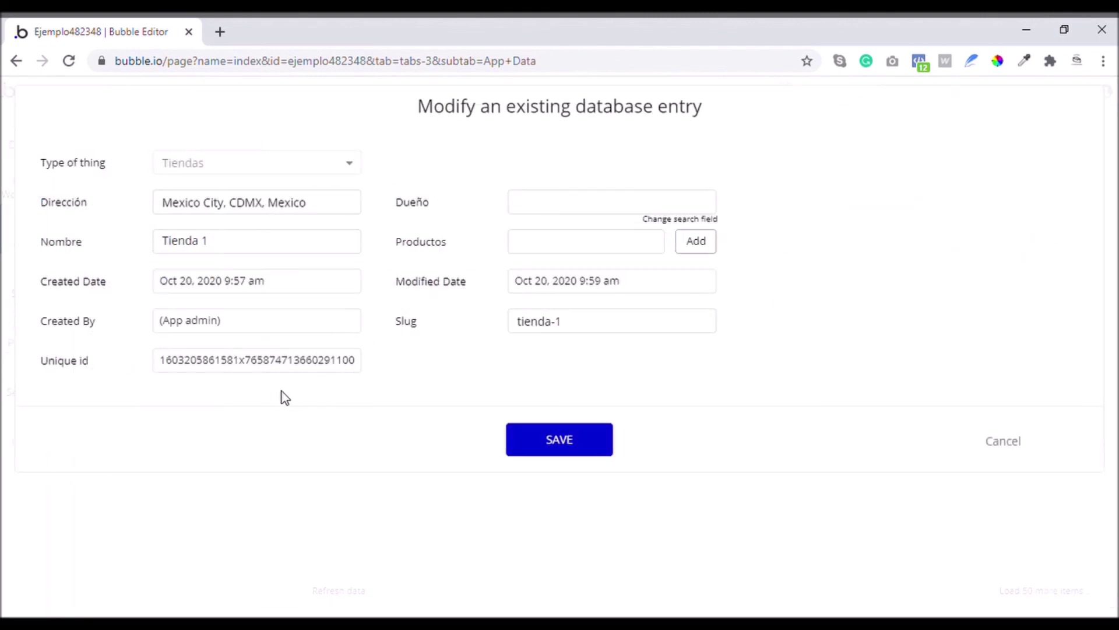
left_click(543, 238)
key("ctrl+v")
left_click(693, 248)
left_click(619, 252)
key("ctrl+v")
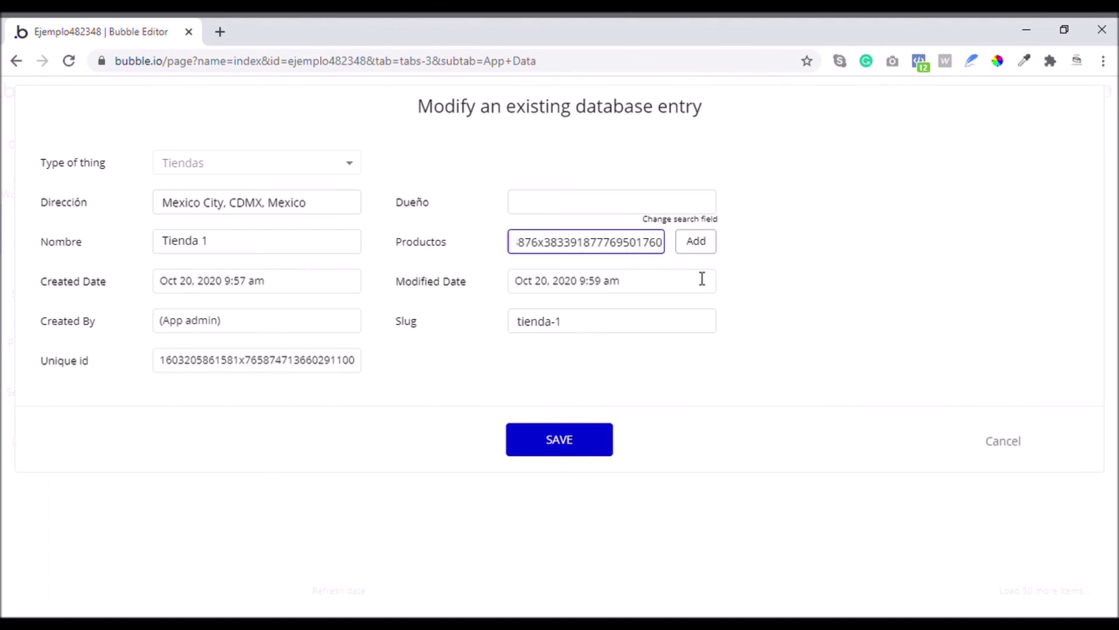
key("Left")
key("Left")
key("Left")
key("Left")
key("Left")
key("Left")
key("Left")
key("Left")
key("Left")
key("Left")
key("Left")
key("Left")
key("Left")
key("Left")
key("Left")
key("Left")
key("Left")
key("Left")
key("Left")
key("Left")
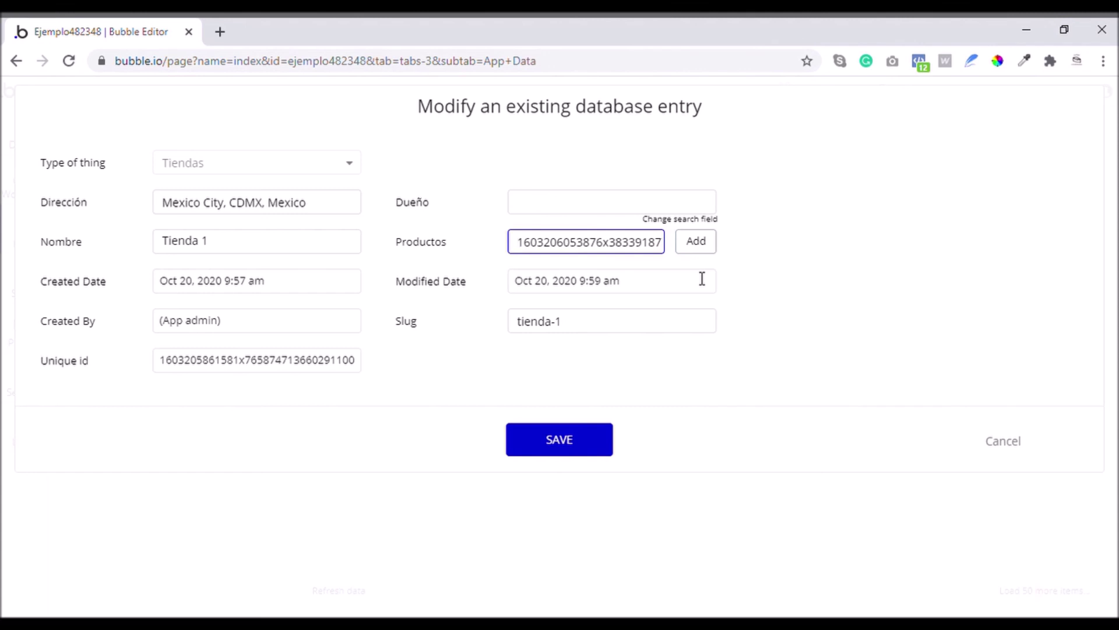
left_click(696, 244)
left_click(587, 450)
left_click(551, 286)
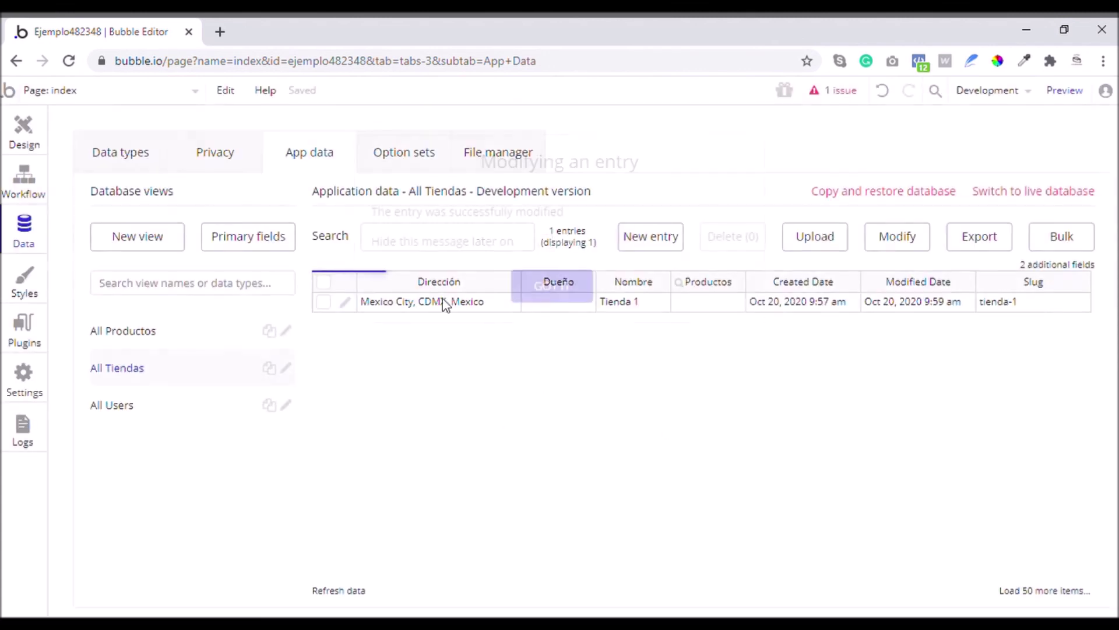
left_click(162, 338)
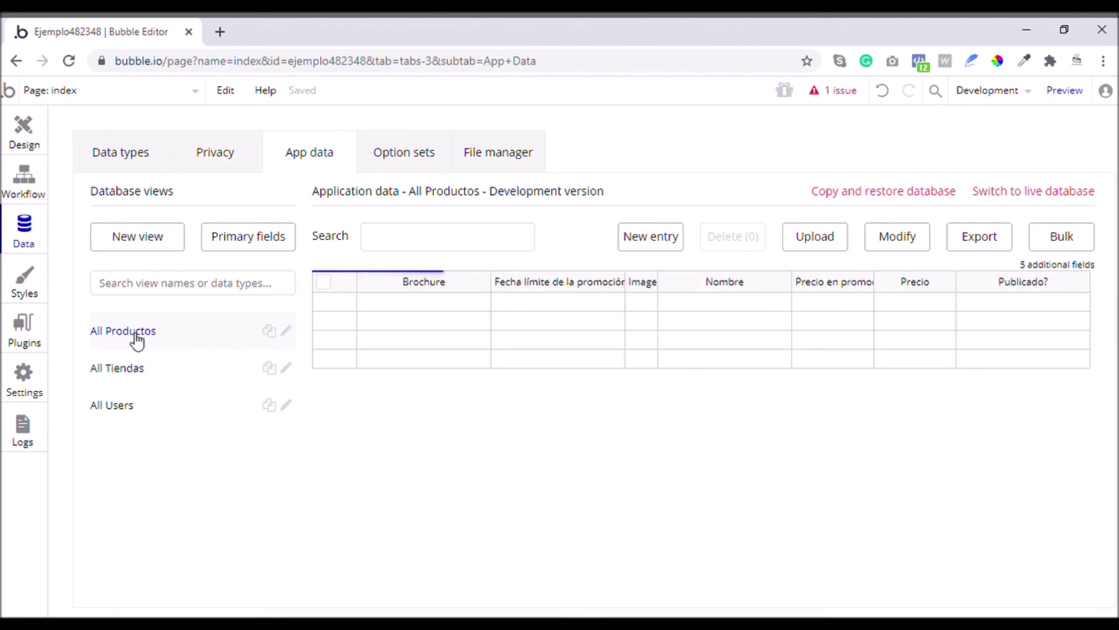
Reload the page and copy Producto 1's unique id again, closing its form unchanged
left_click(69, 61)
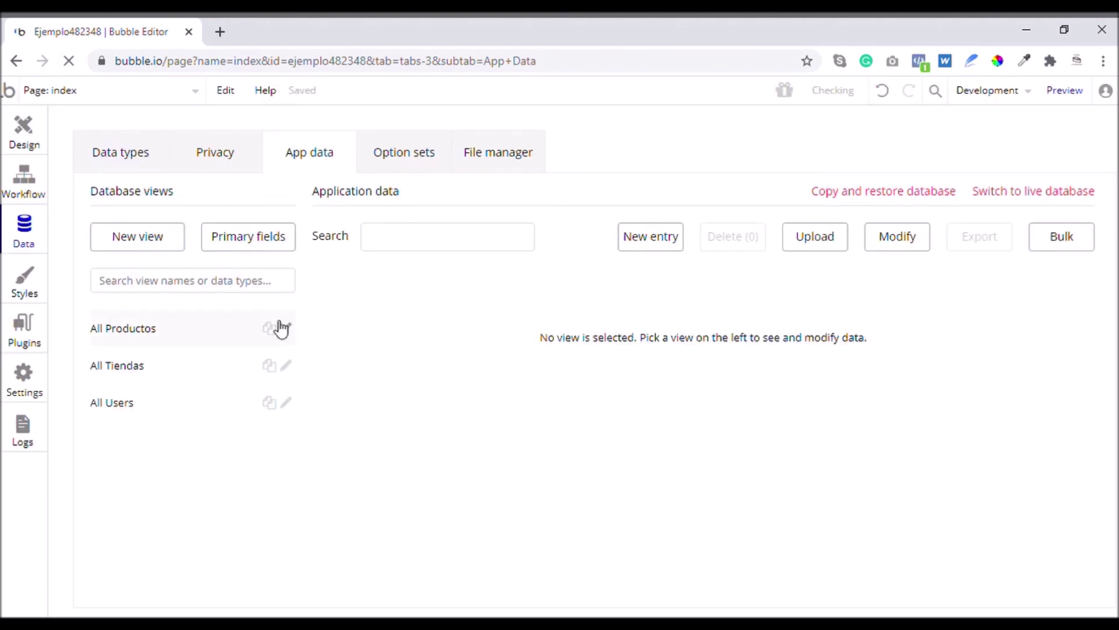
left_click(144, 329)
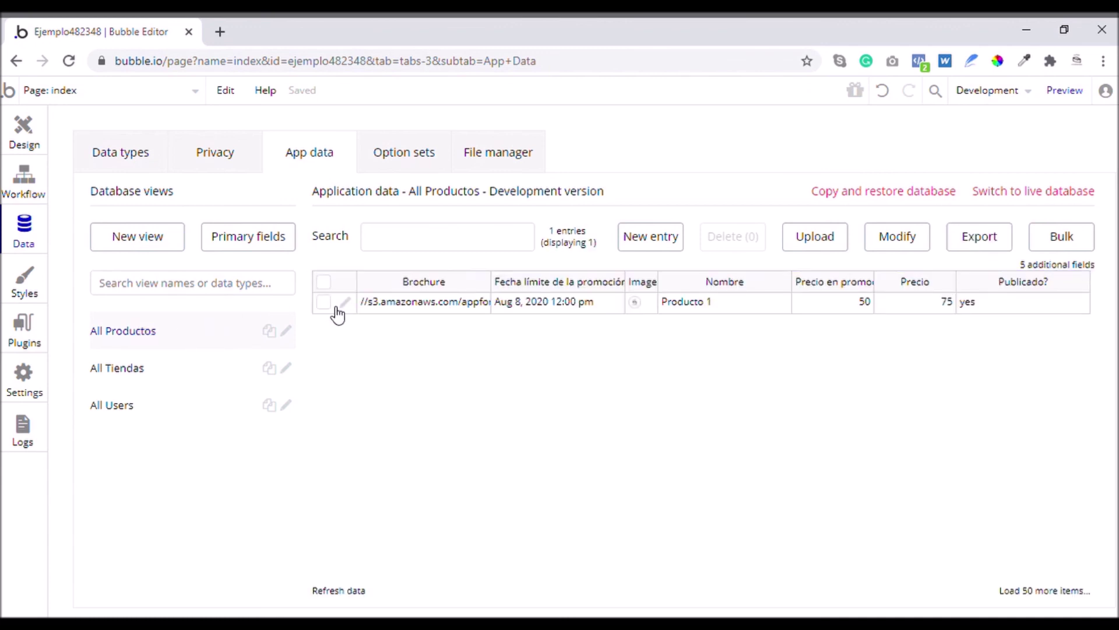
left_click(348, 303)
left_click_drag(517, 447, 717, 447)
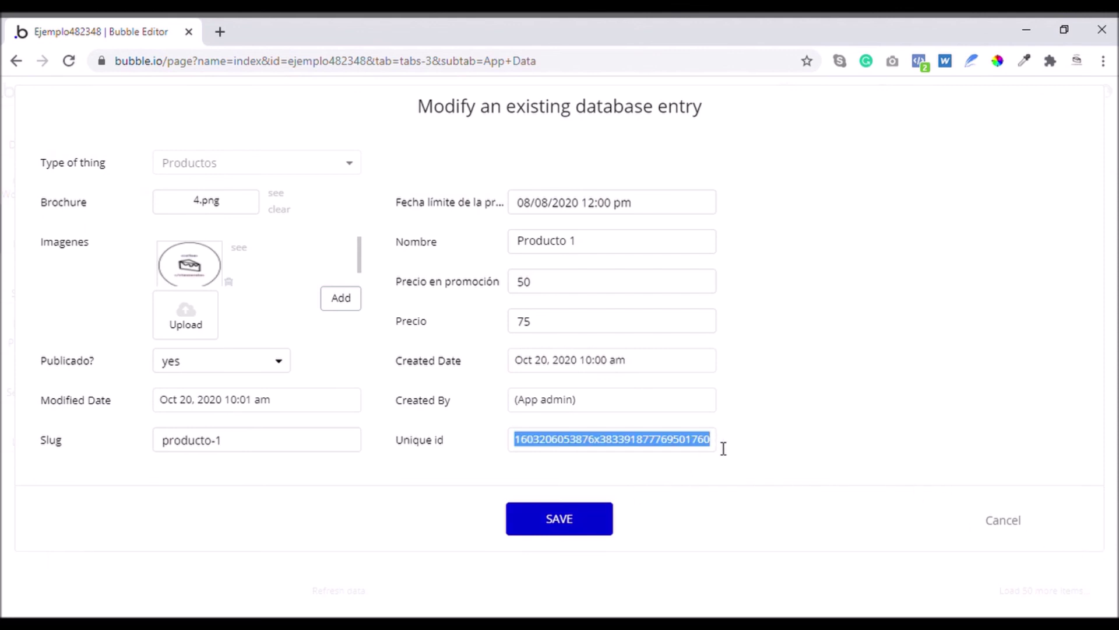
left_click(1002, 521)
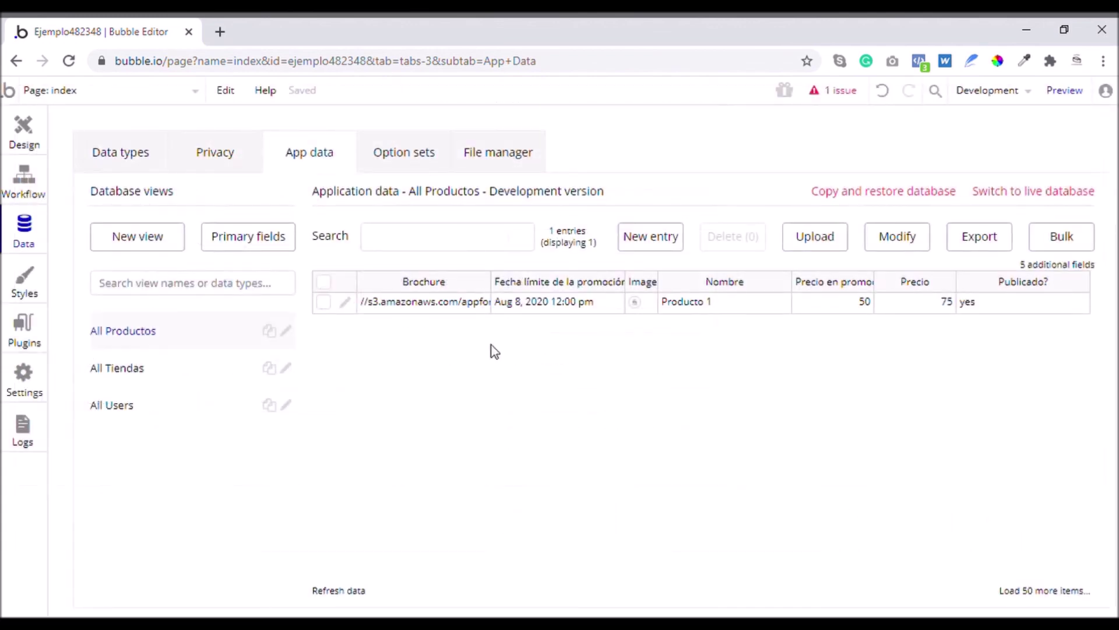
left_click(150, 368)
Add Producto 1 to Tienda 1's Productos via its pasted id and save the store
left_click(345, 302)
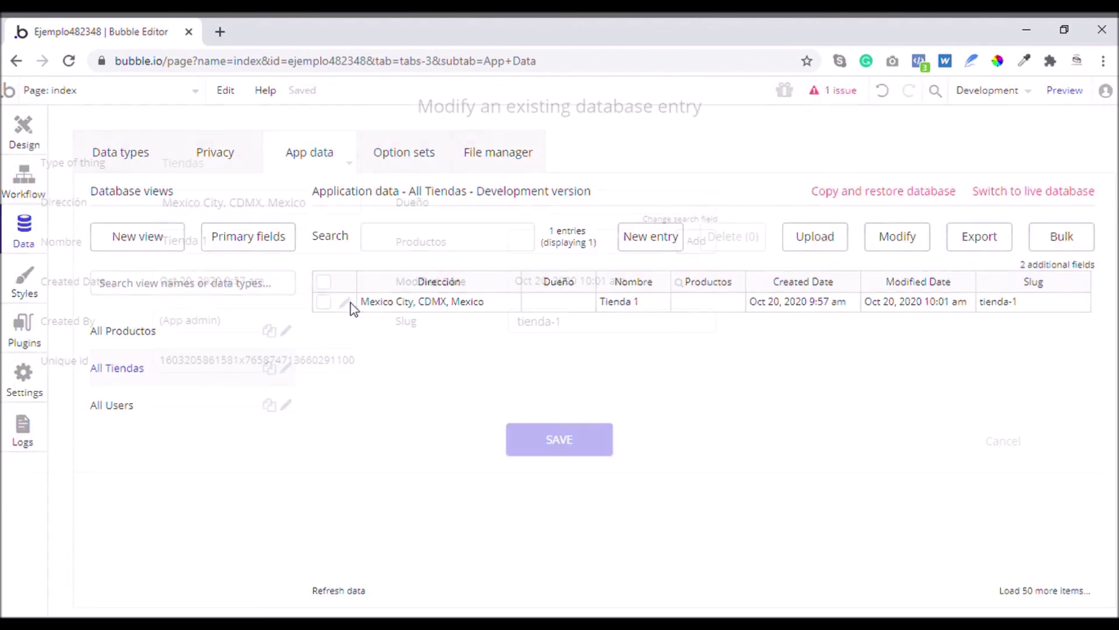
left_click(537, 240)
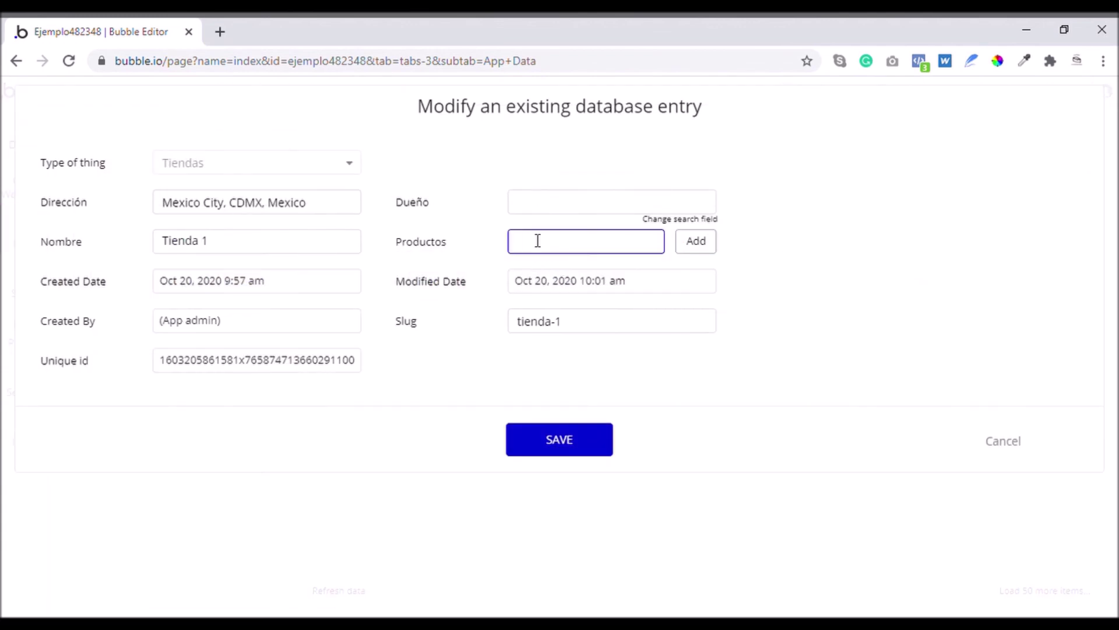
key("ctrl+v")
left_click(591, 275)
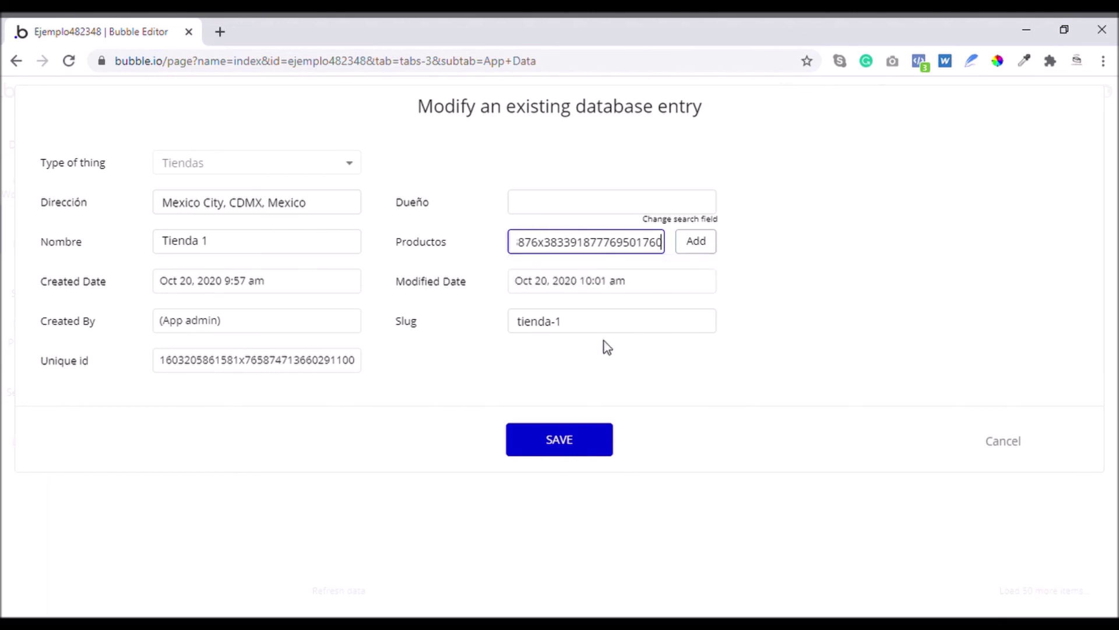
left_click(711, 252)
left_click(589, 449)
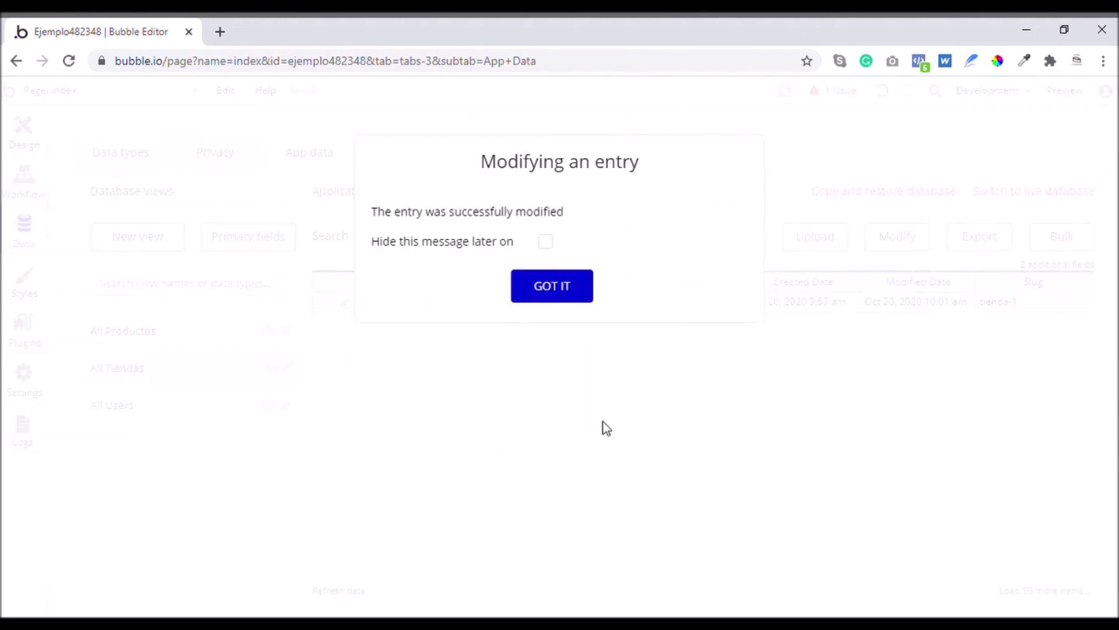
left_click(540, 289)
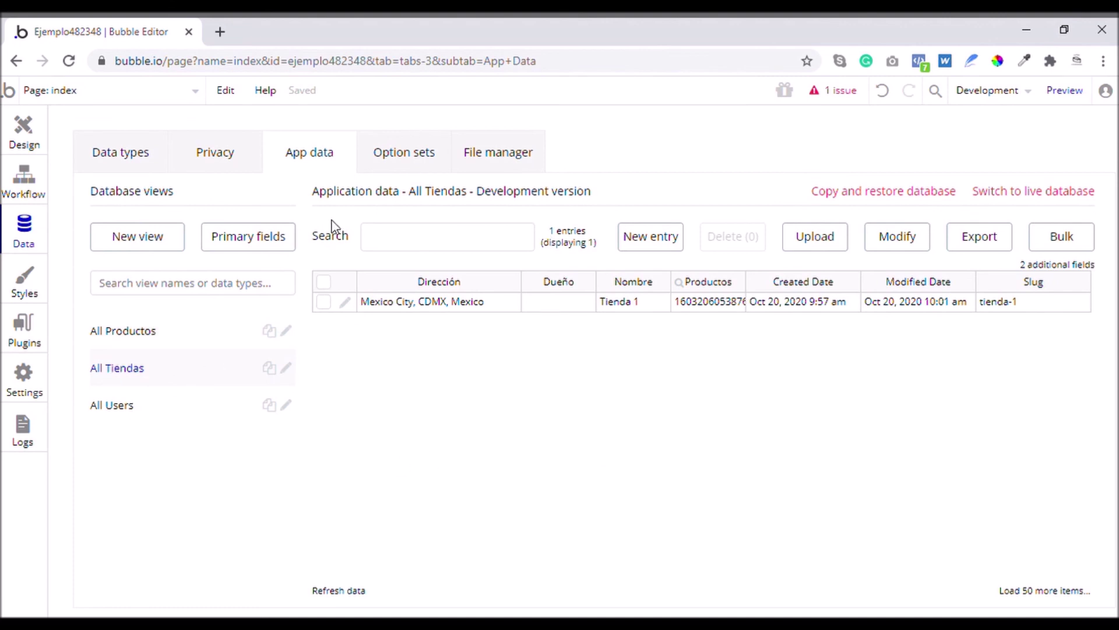
left_click(492, 158)
left_click(328, 158)
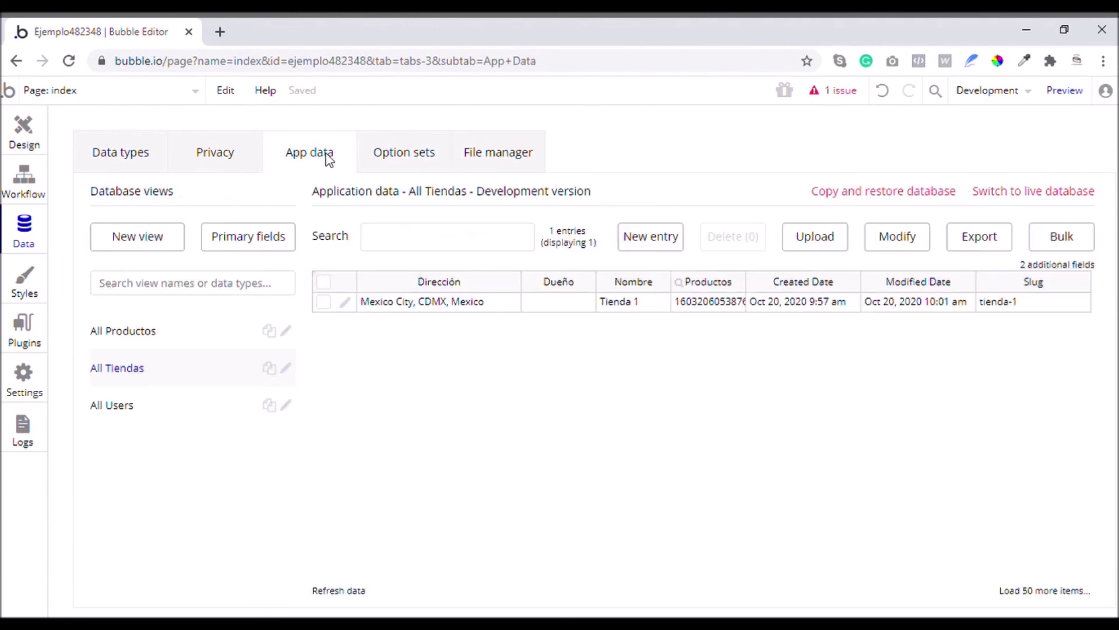